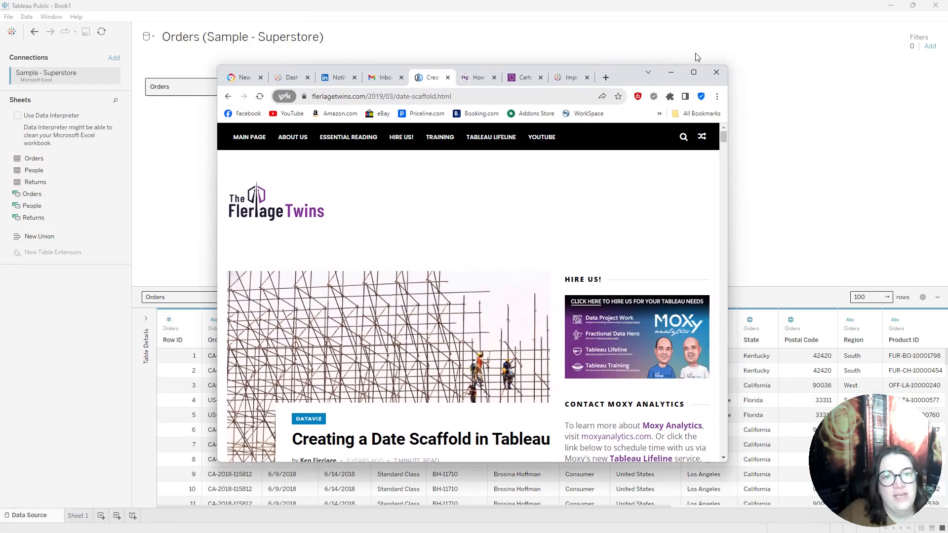
# Look over the Flerlage Twins article on creating a date scaffold and switch back to Tableau
pyautogui.click(693, 72)
pyautogui.scroll(-8, 487, 371)
pyautogui.scroll(9, 483, 367)
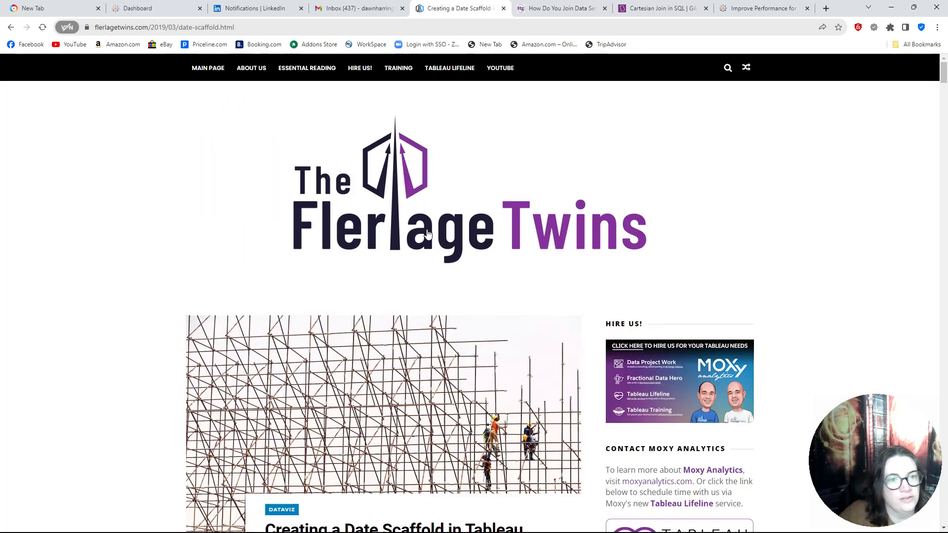
pyautogui.scroll(-2, 462, 353)
pyautogui.moveTo(843, 9); pyautogui.dragTo(0, 161)
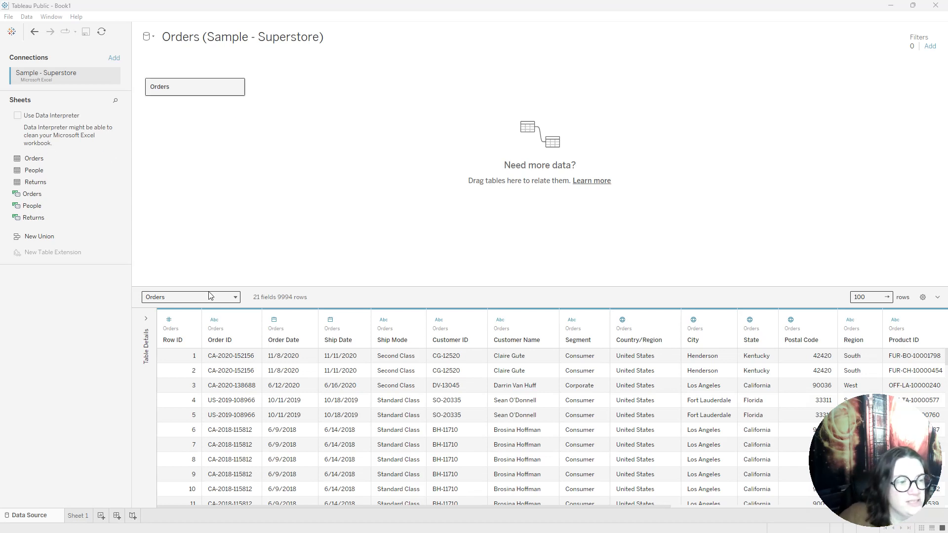
# Open Sheet 1 and place Order Date on the columns as weekdays
pyautogui.click(79, 518)
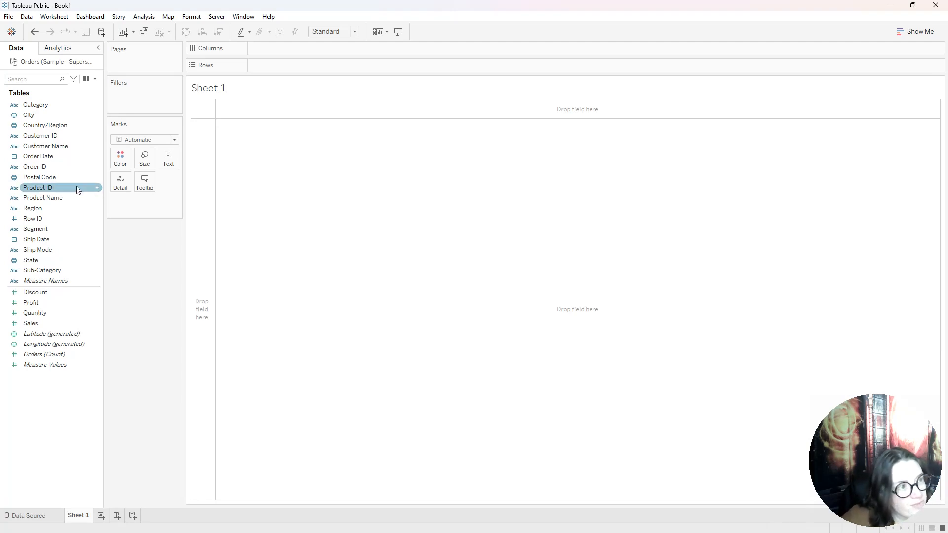
pyautogui.moveTo(43, 156); pyautogui.dragTo(277, 48)
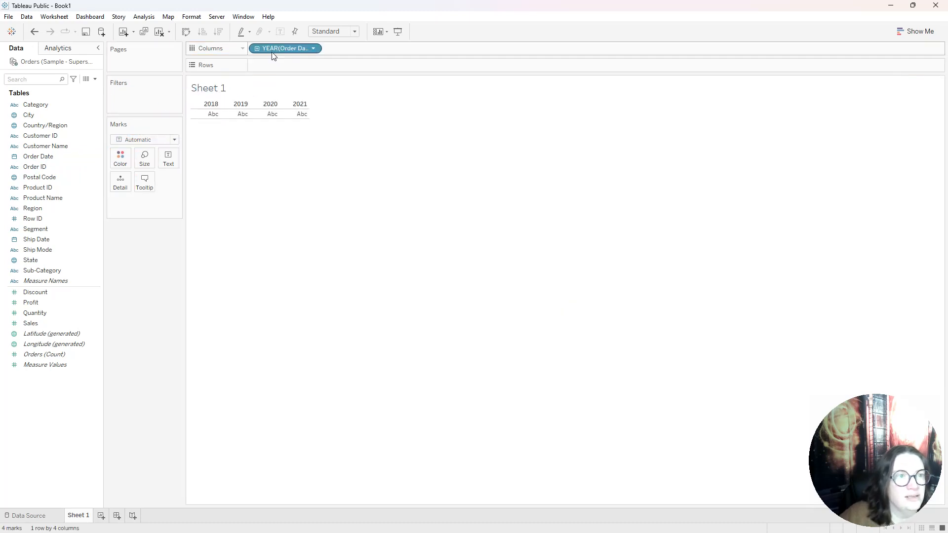
pyautogui.click(314, 50)
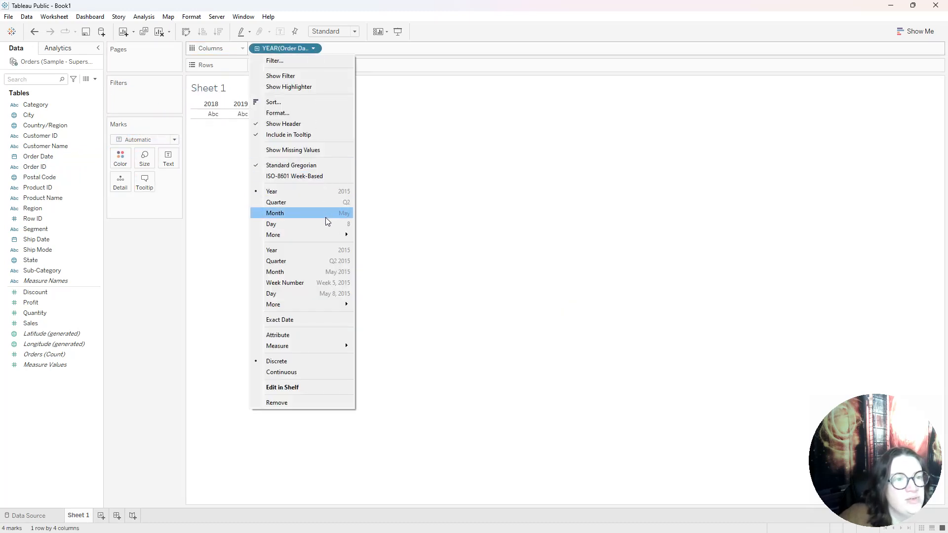
pyautogui.moveTo(323, 238)
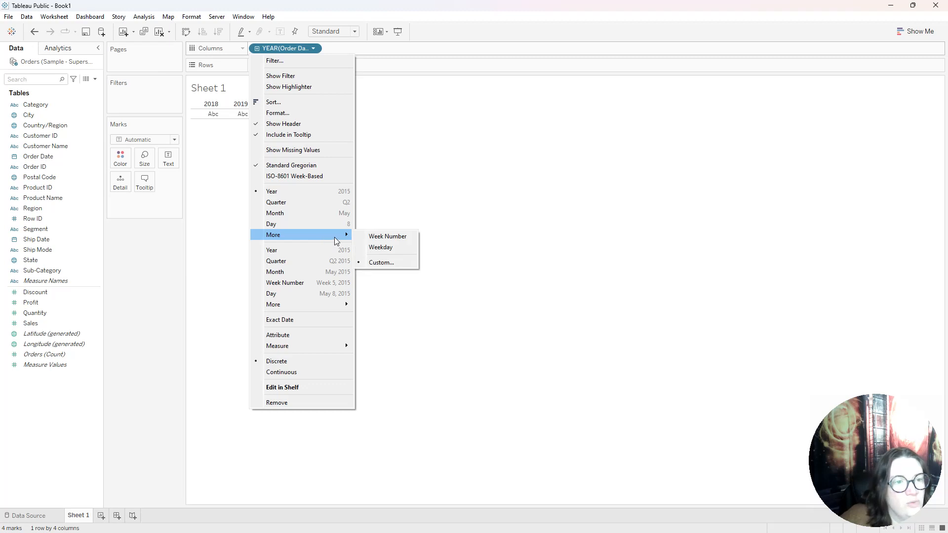
pyautogui.click(388, 251)
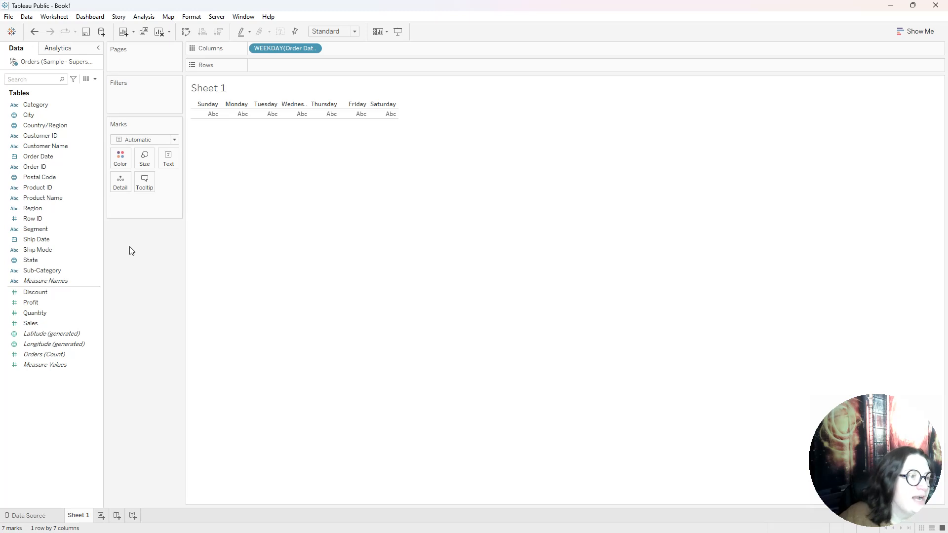
# Place Order Date on the rows as the week number date part
pyautogui.moveTo(44, 157); pyautogui.dragTo(312, 70)
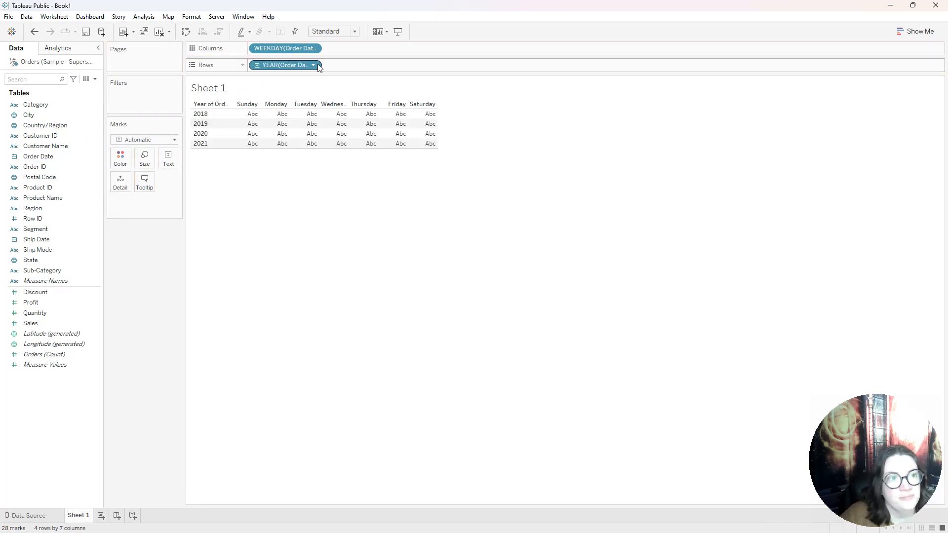
pyautogui.click(315, 64)
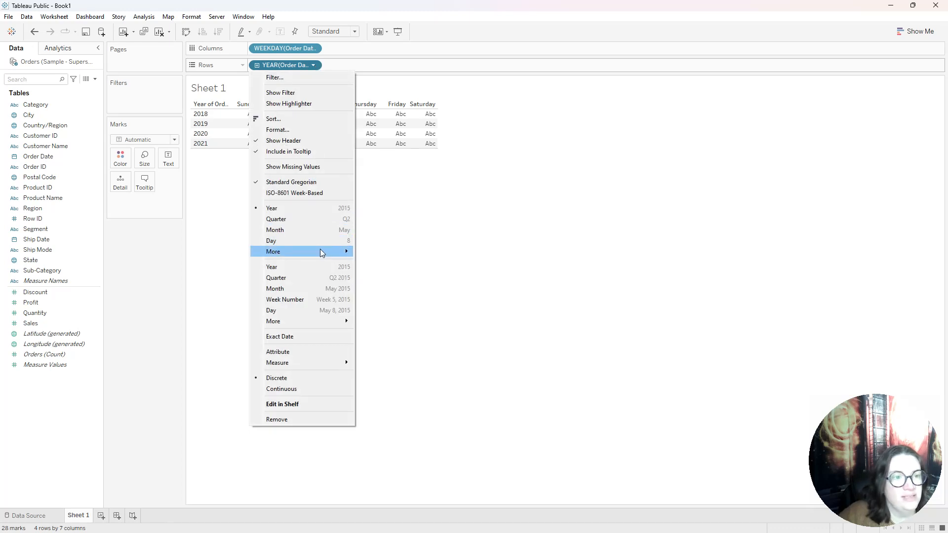
pyautogui.moveTo(321, 253)
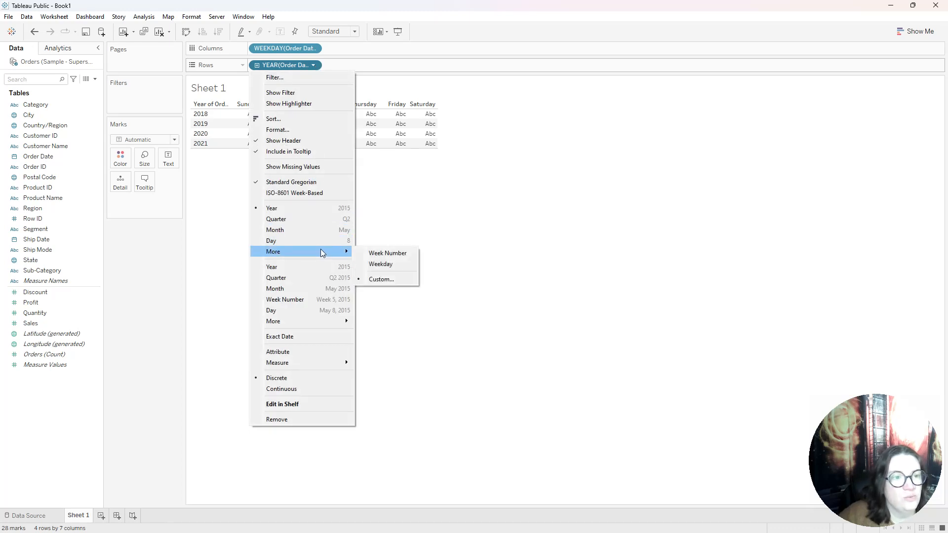
pyautogui.click(402, 253)
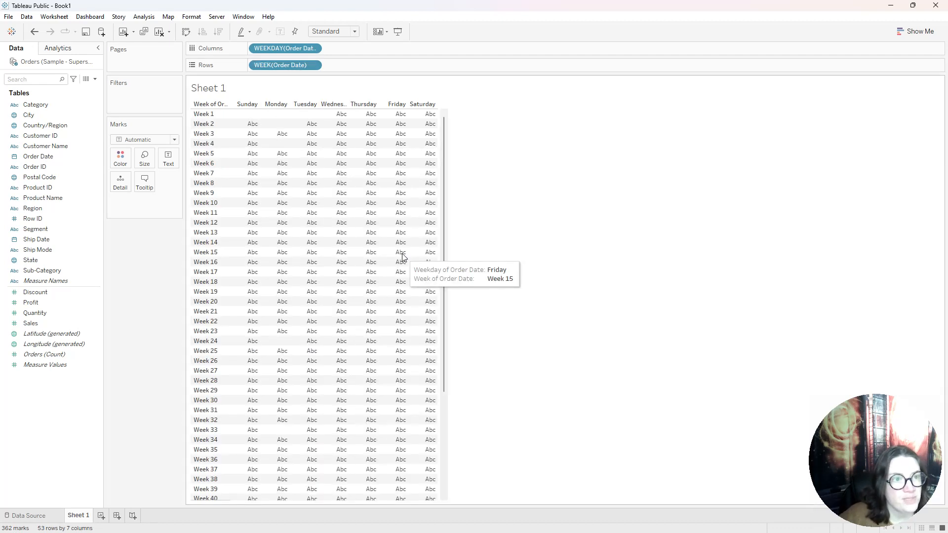
pyautogui.moveTo(443, 182); pyautogui.dragTo(462, 165)
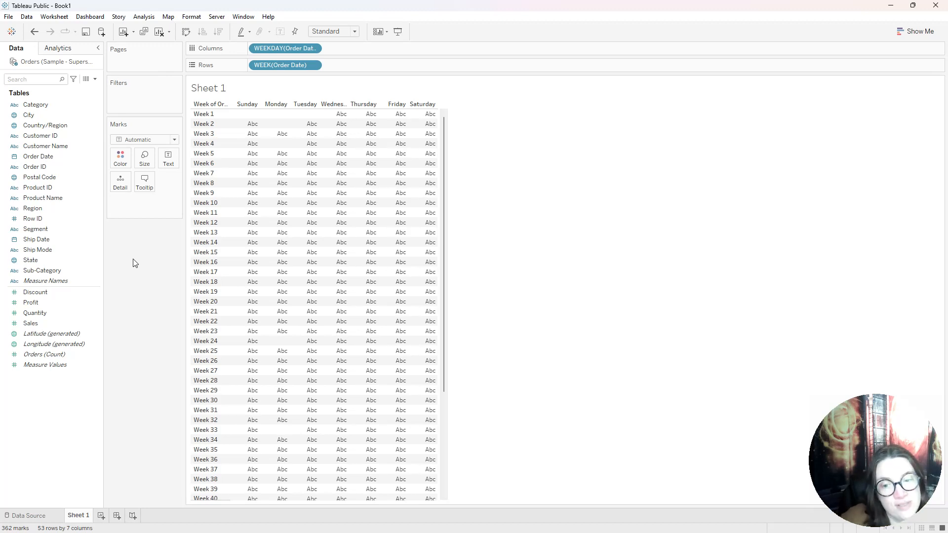
# Show a year filter for Order Date and restrict it to 2021 only
pyautogui.click(45, 158)
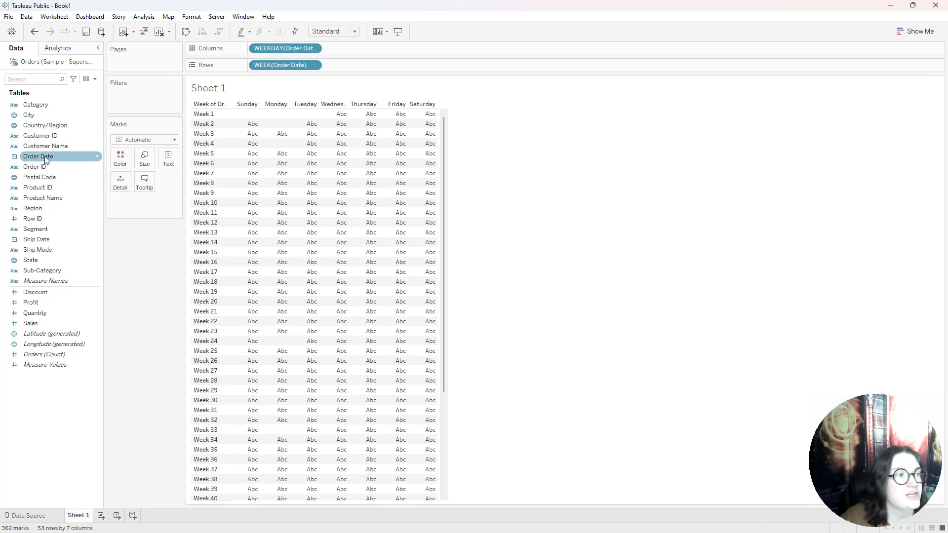
pyautogui.rightClick(45, 157)
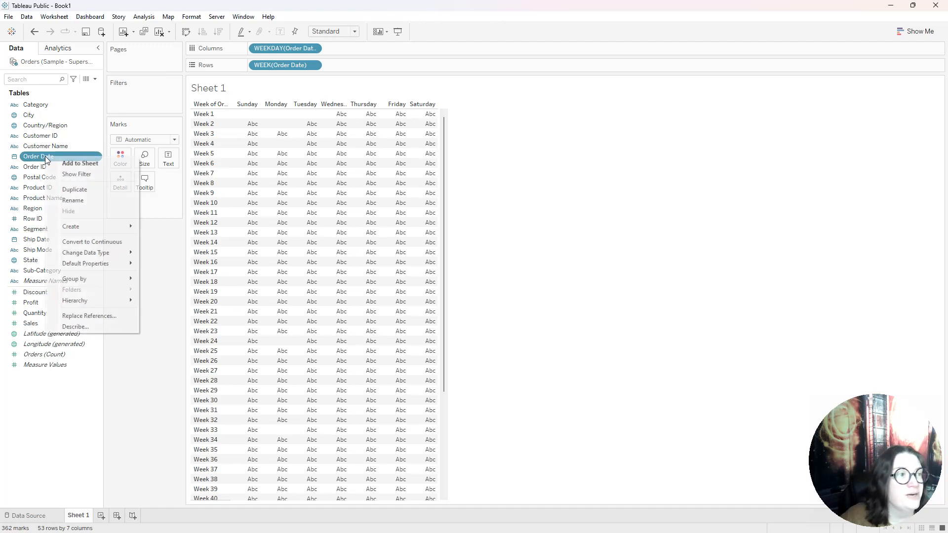
pyautogui.click(79, 174)
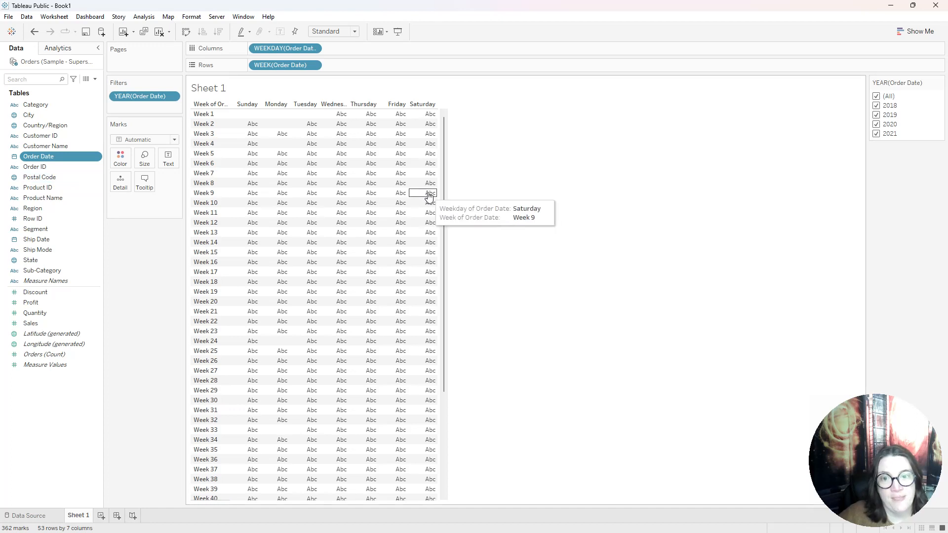
pyautogui.click(877, 98)
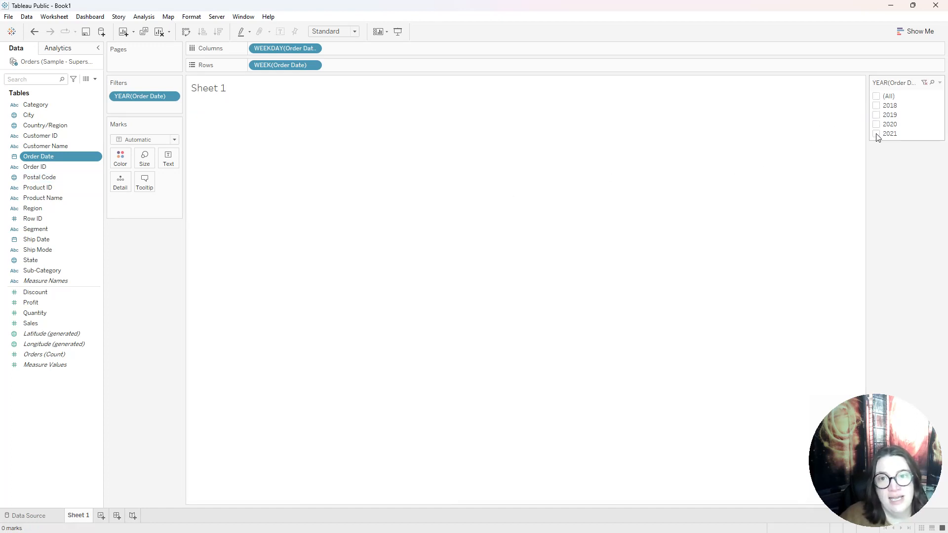
pyautogui.click(877, 135)
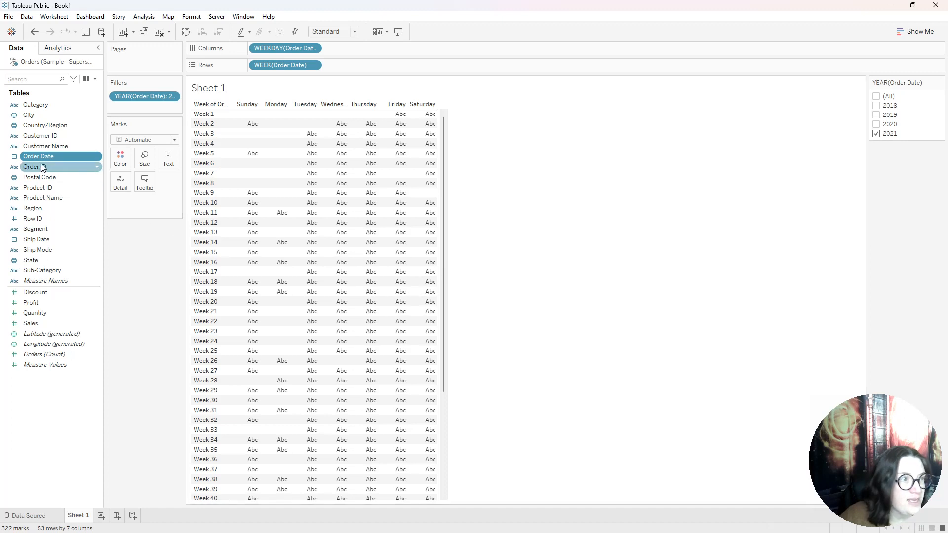
# Add a Months filter on Order Date that filters to the latest date value when the workbook is opened
pyautogui.moveTo(40, 156); pyautogui.dragTo(132, 107)
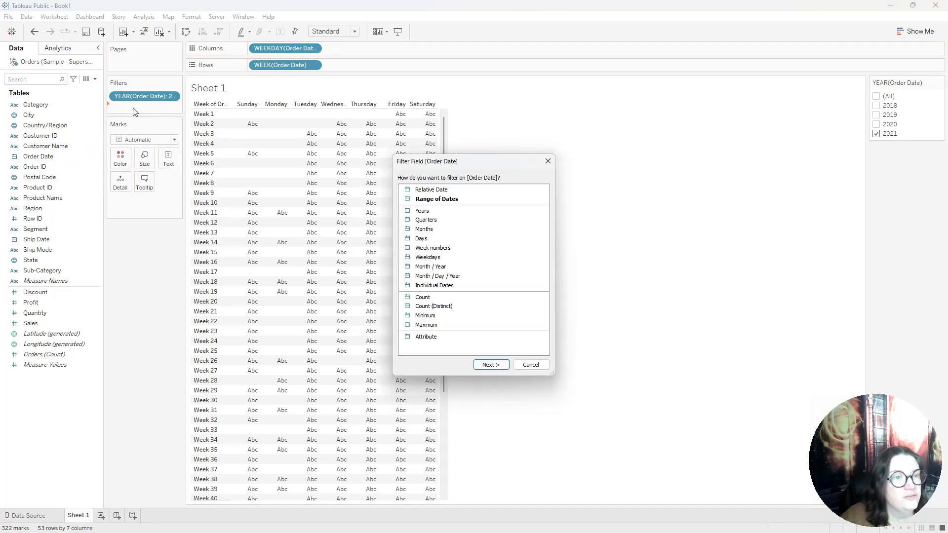
pyautogui.click(431, 231)
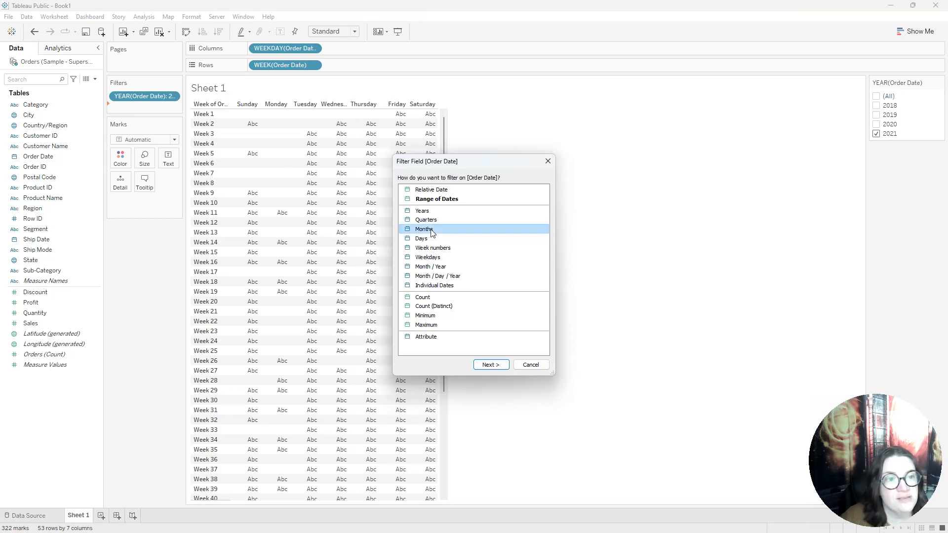
pyautogui.click(497, 367)
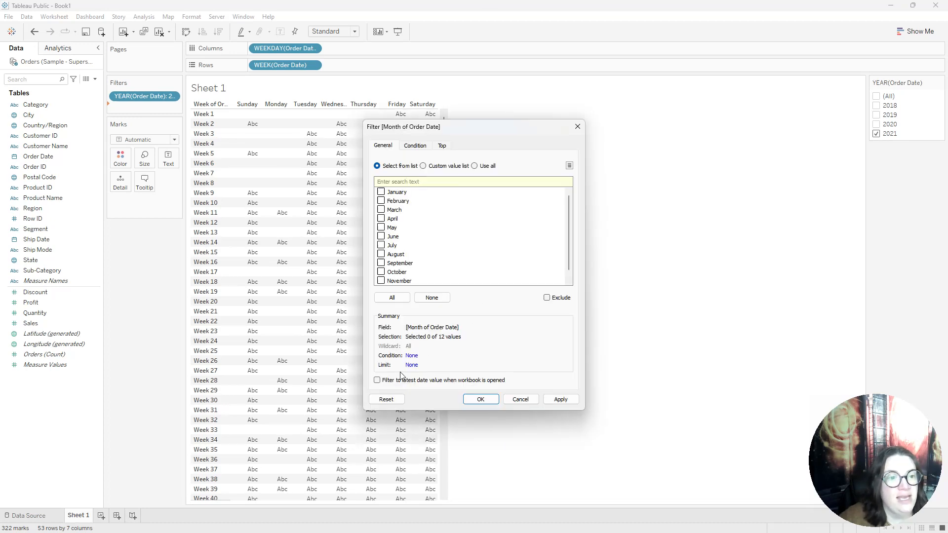
pyautogui.click(377, 381)
pyautogui.scroll(-1, 566, 273)
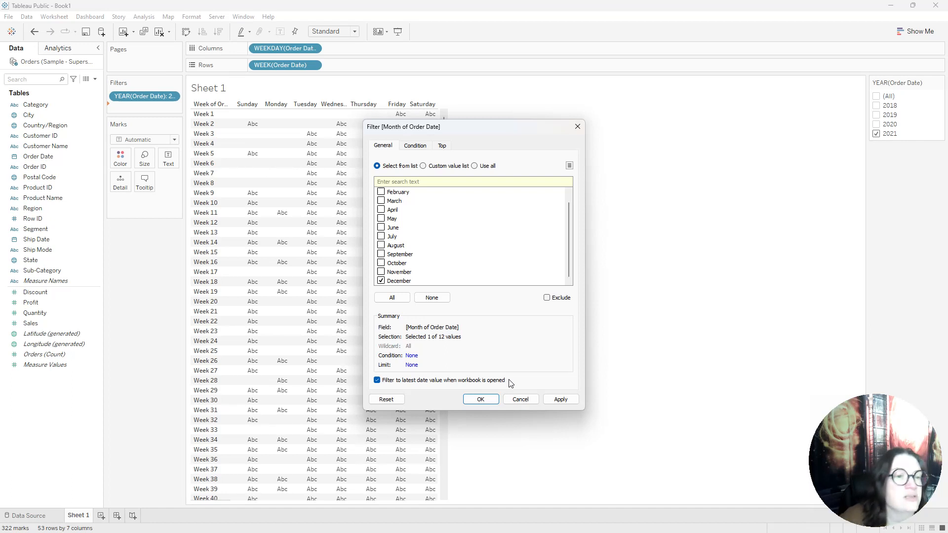
pyautogui.click(481, 400)
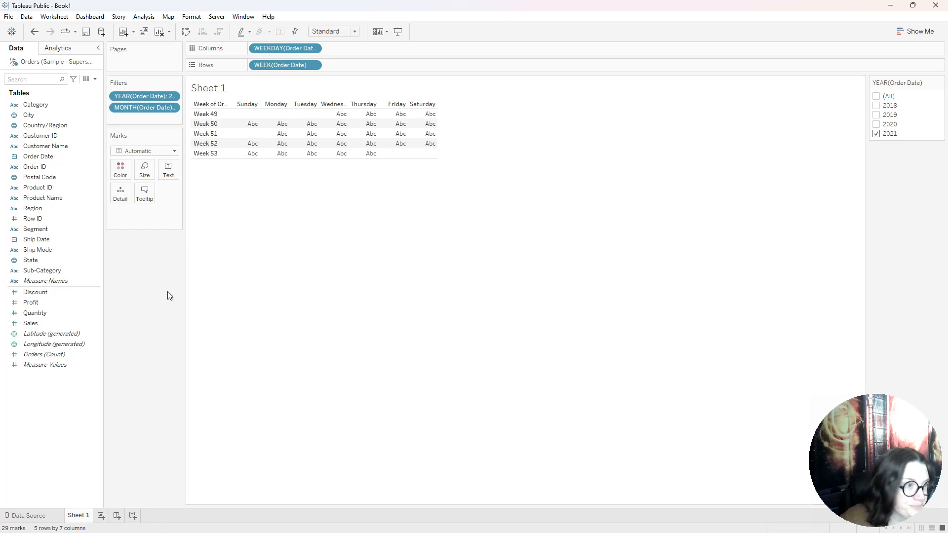
# Add Sales and a copy of the Order Date month filter field as cell text, and make the table rows taller
pyautogui.moveTo(58, 322); pyautogui.dragTo(166, 170)
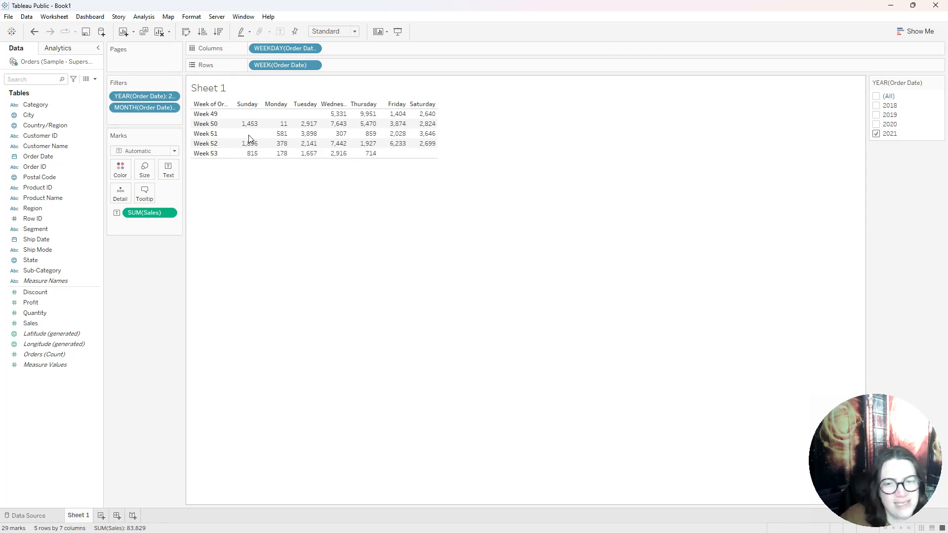
pyautogui.click(148, 108)
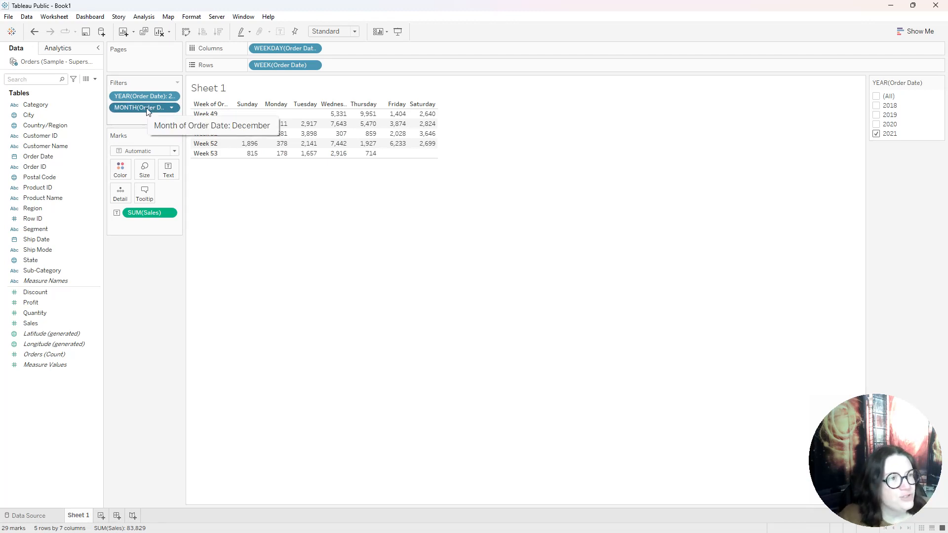
pyautogui.moveTo(147, 110); pyautogui.dragTo(168, 171)
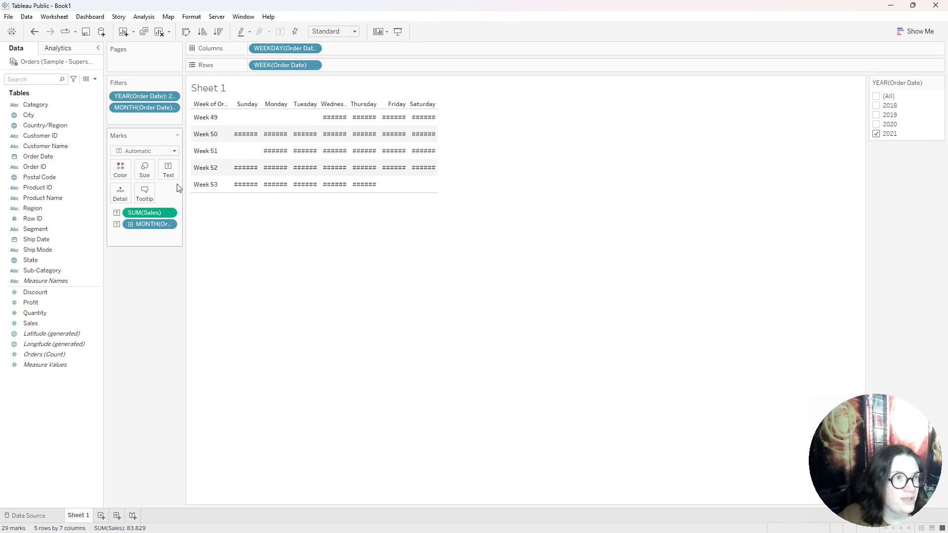
pyautogui.moveTo(263, 192); pyautogui.dragTo(267, 214)
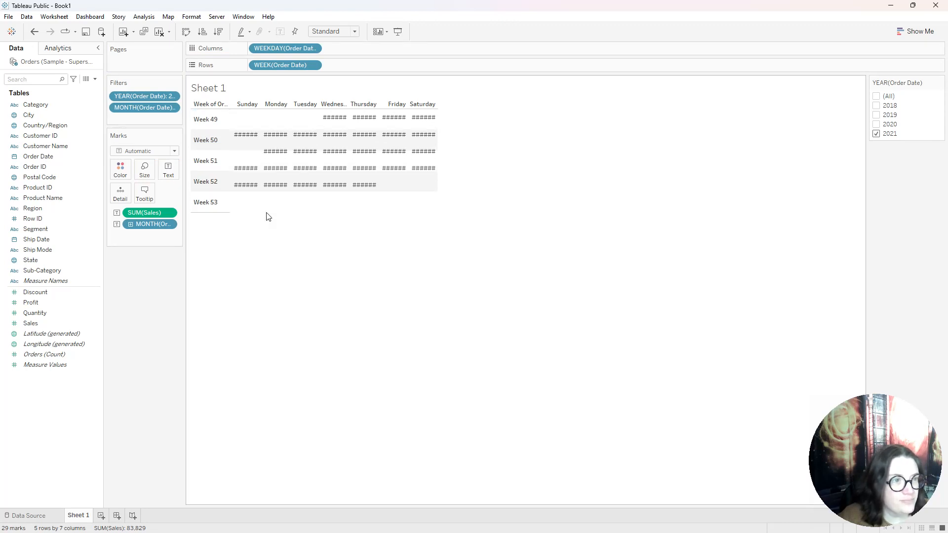
# Change the Order Date field in the cell text from month to the discrete Day date part
pyautogui.click(354, 32)
pyautogui.click(438, 129)
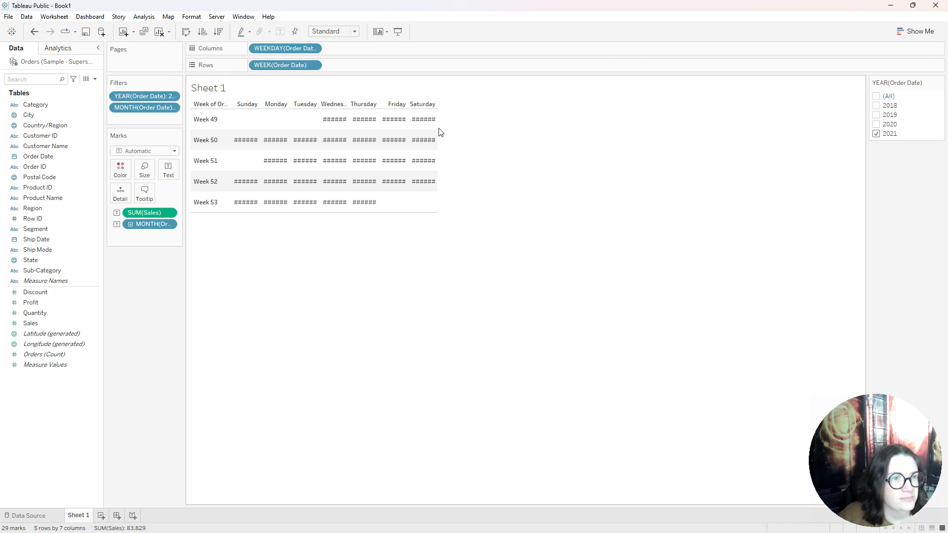
pyautogui.click(169, 225)
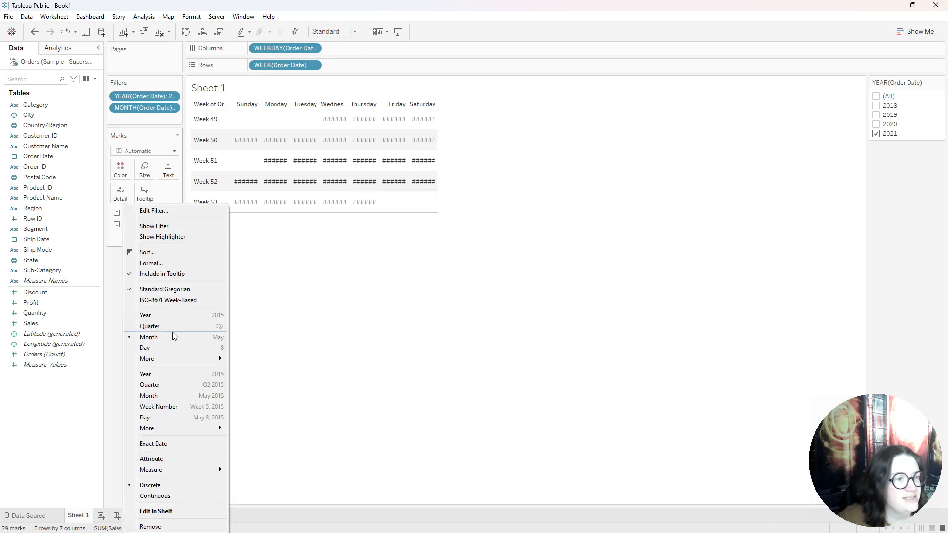
pyautogui.click(176, 347)
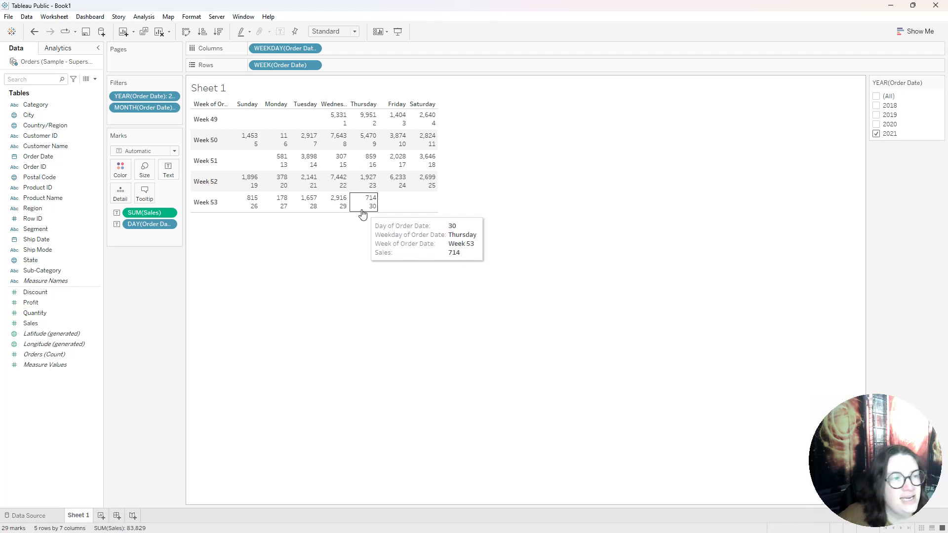
# Edit the cell label text so the word "Day" and a space precede the Order Date day
pyautogui.click(171, 176)
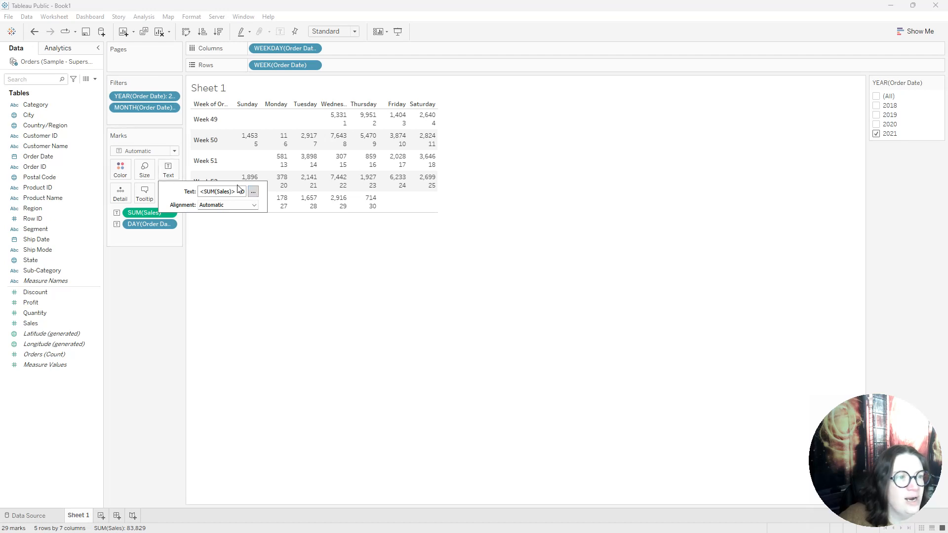
pyautogui.click(253, 192)
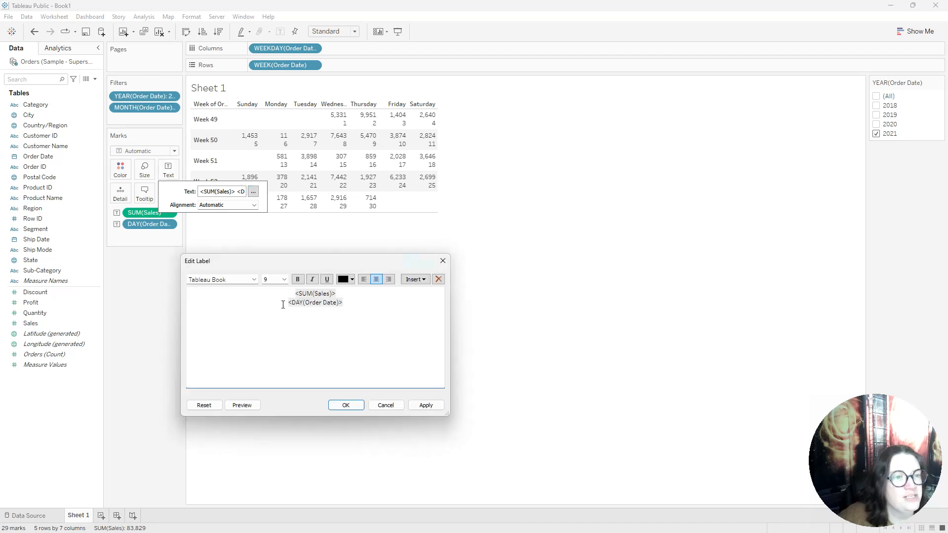
pyautogui.write('Day')
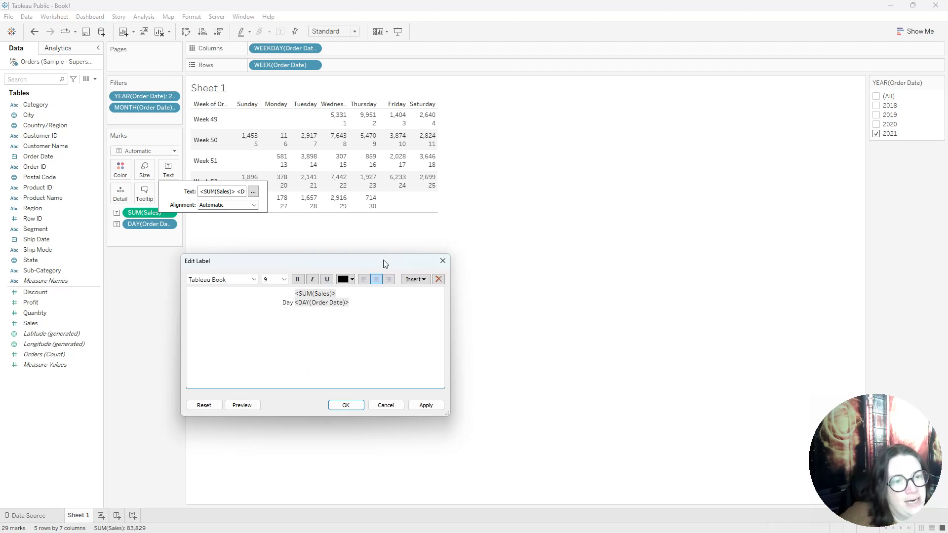
pyautogui.click(425, 405)
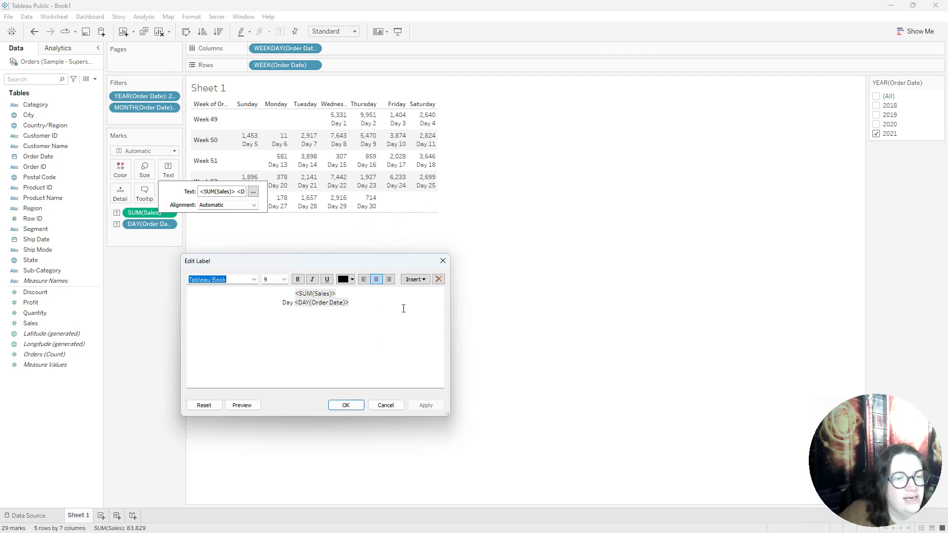
pyautogui.click(357, 409)
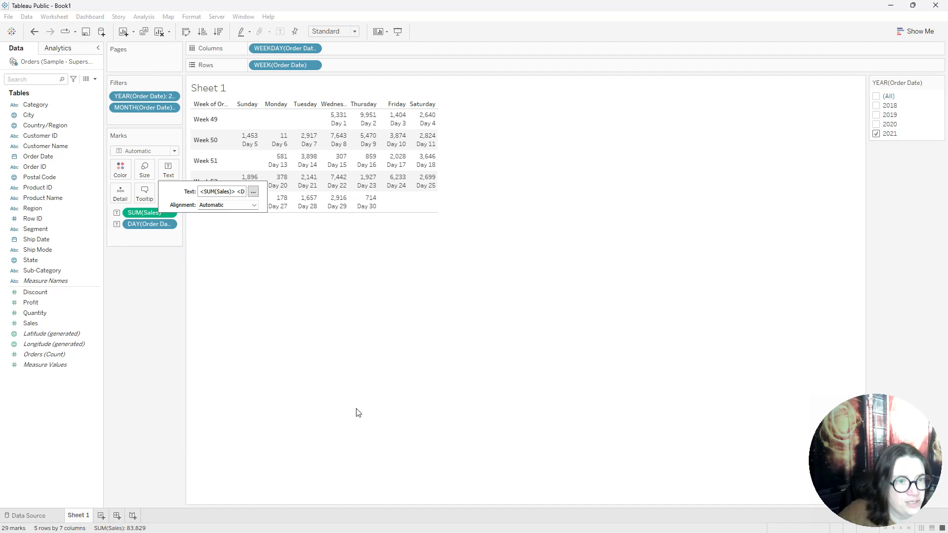
pyautogui.click(172, 169)
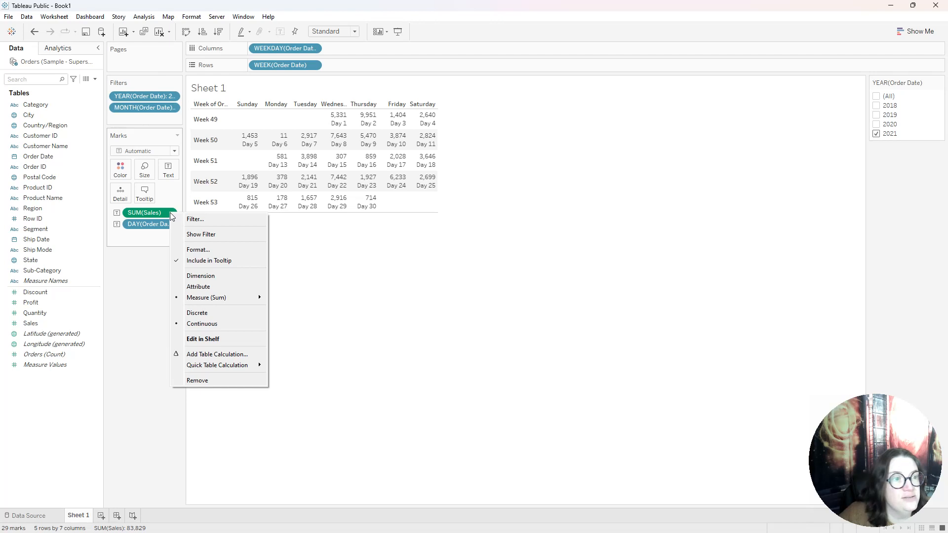
# Set the special values text for null Sales in the pane format to 0
pyautogui.click(205, 250)
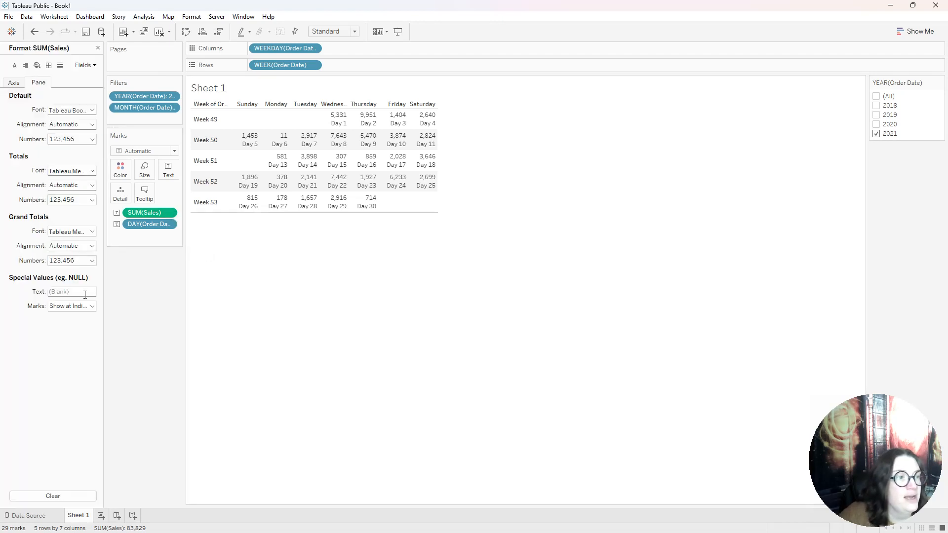
pyautogui.write('0')
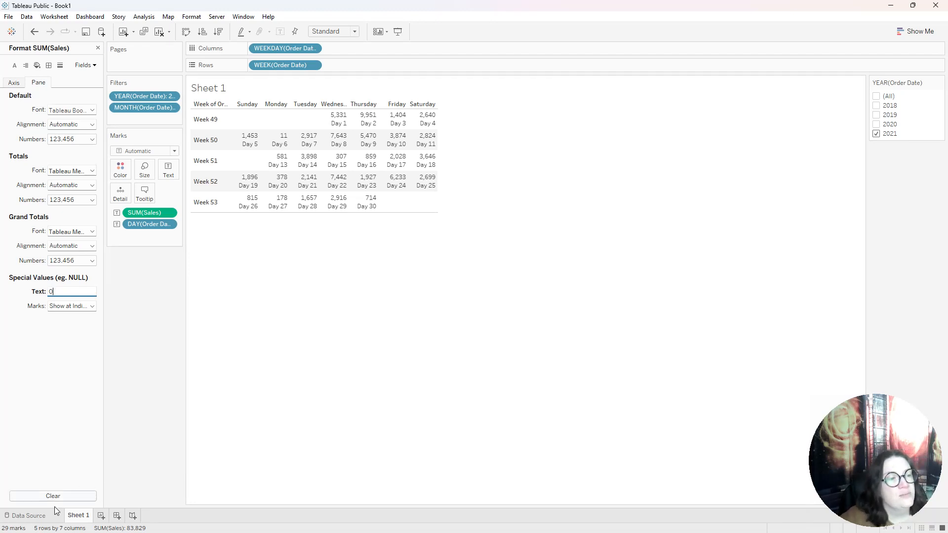
# Create a new data source from the Excel file Customers.xlsx in Downloads
pyautogui.click(31, 516)
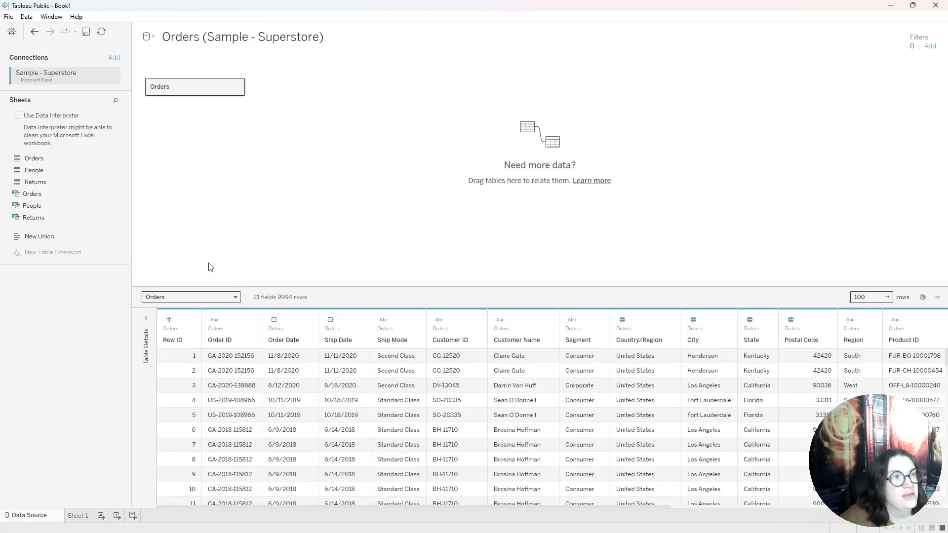
pyautogui.click(151, 38)
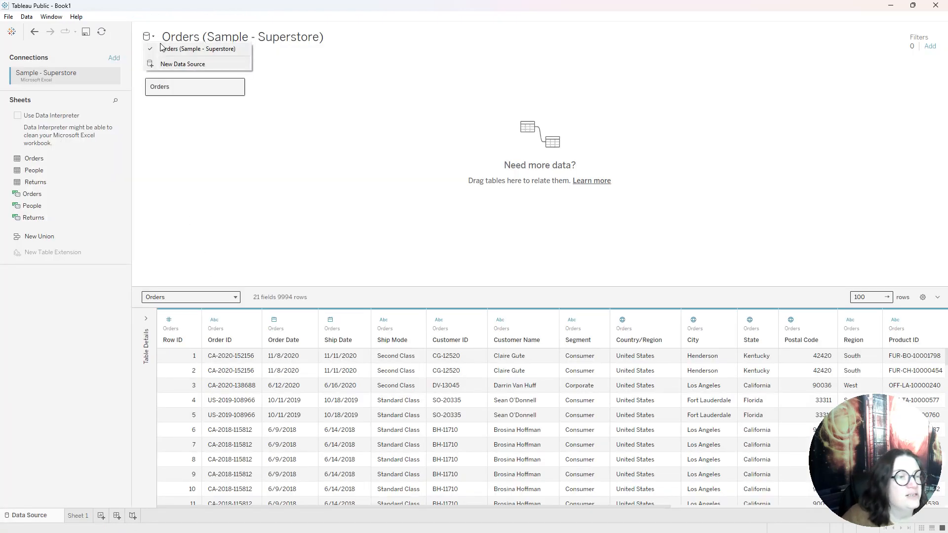
pyautogui.click(180, 65)
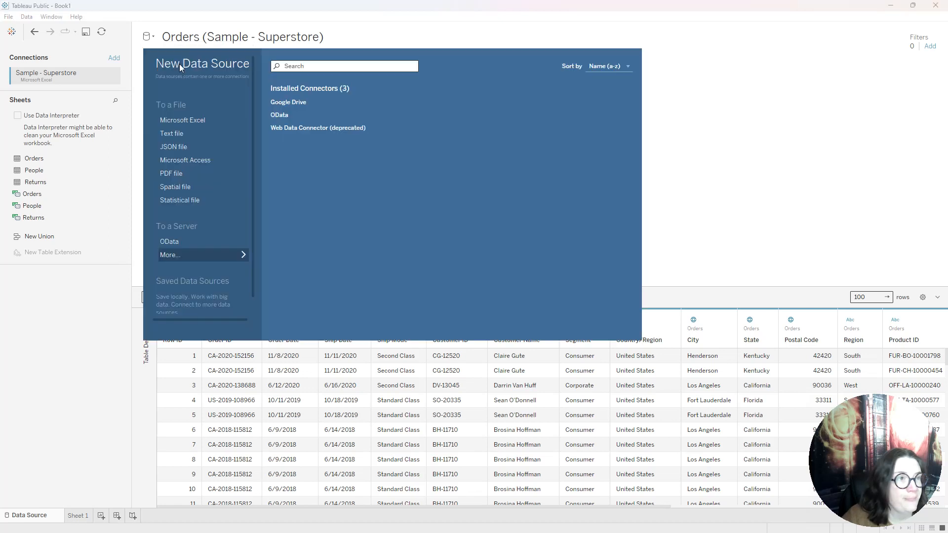
pyautogui.click(200, 119)
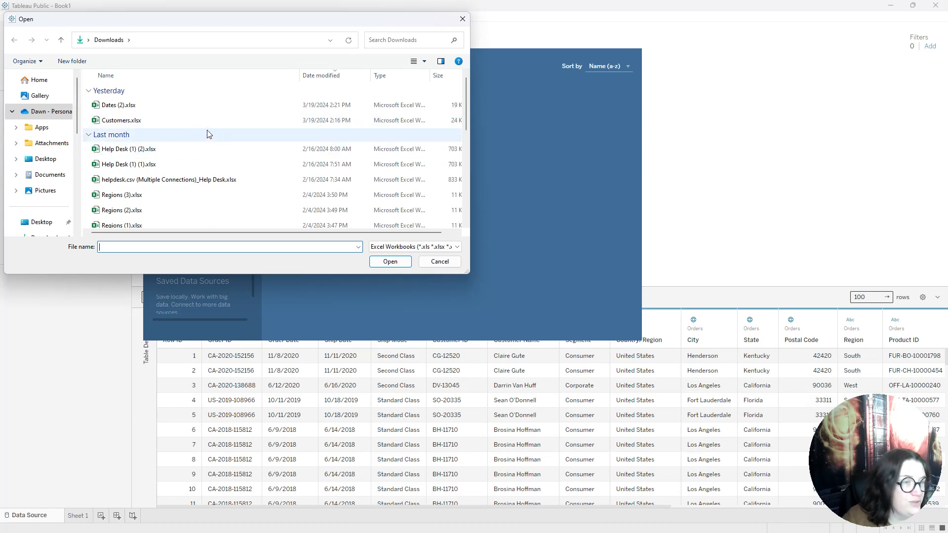
pyautogui.click(141, 121)
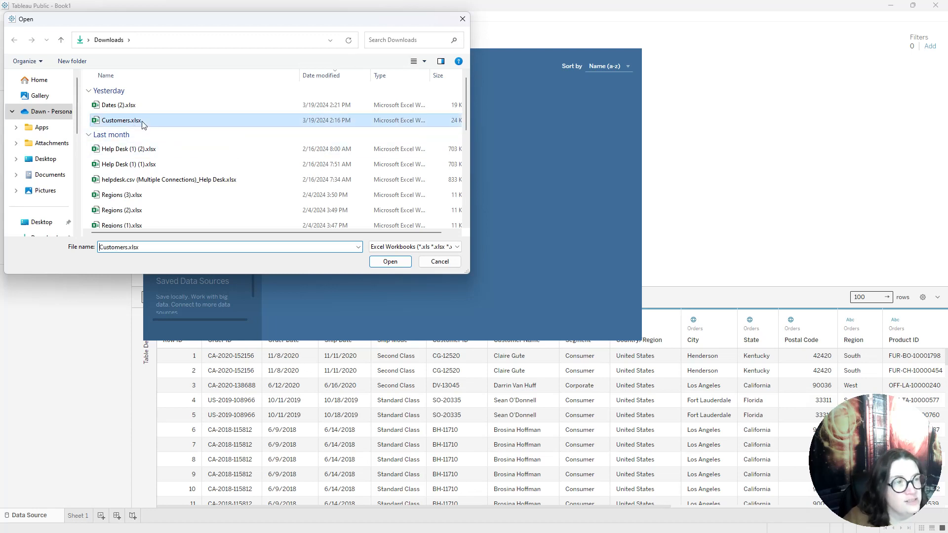
pyautogui.click(388, 262)
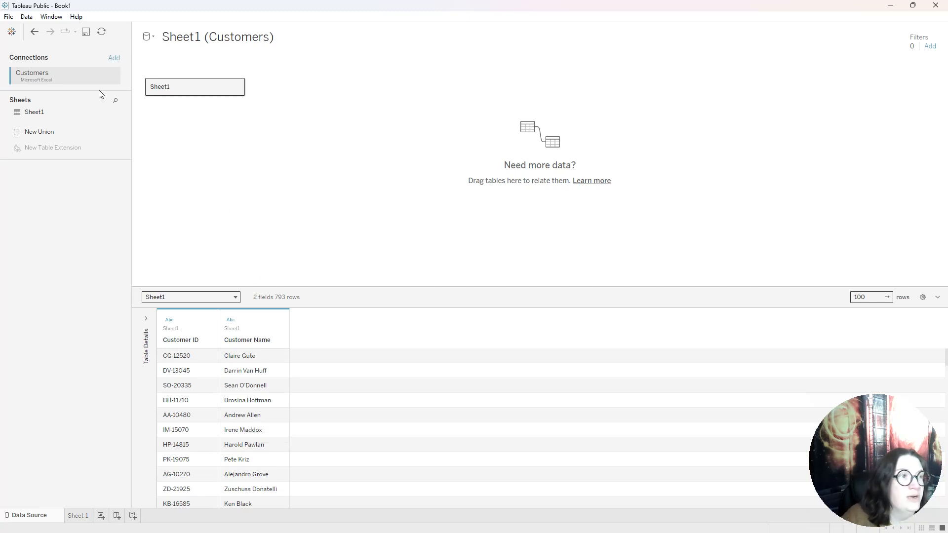
# Add a second Excel connection to the file Dates (2).xlsx in the Customers data source
pyautogui.click(114, 59)
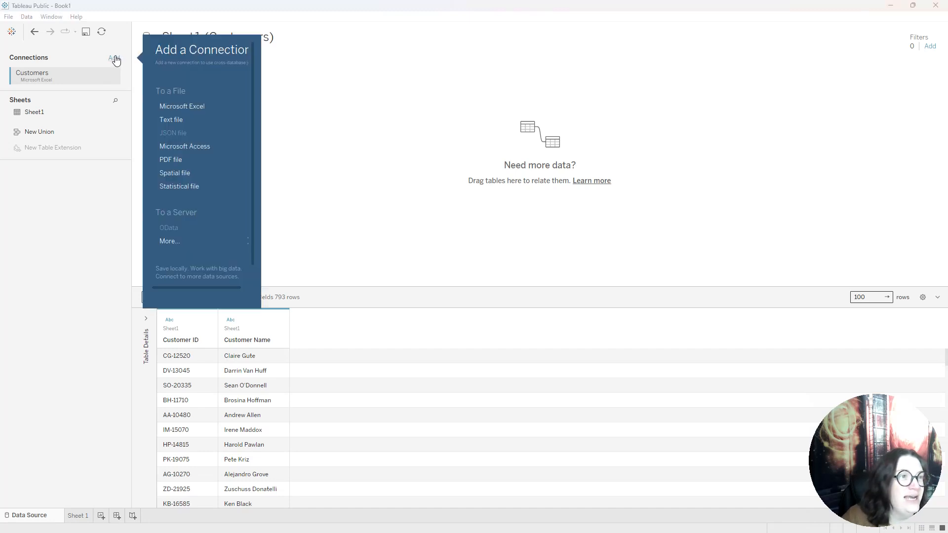
pyautogui.click(199, 106)
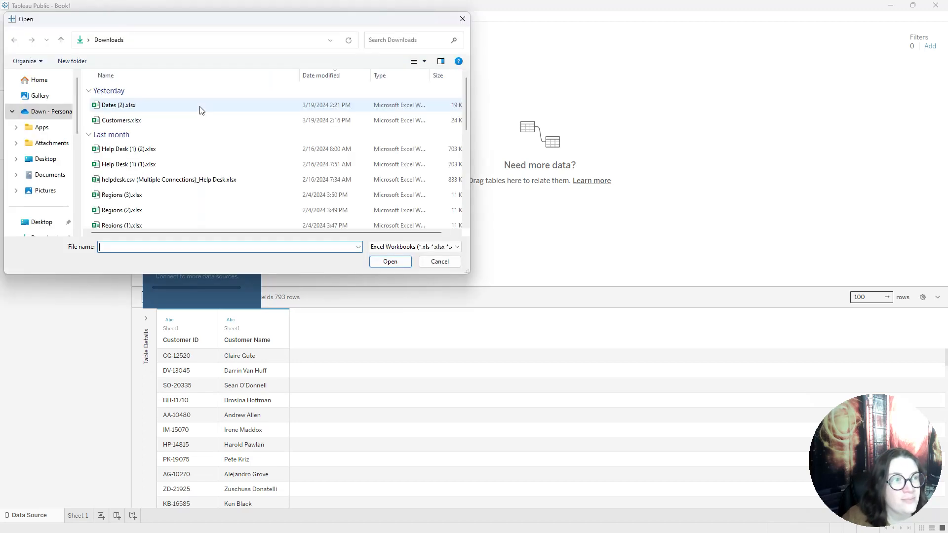
pyautogui.click(137, 106)
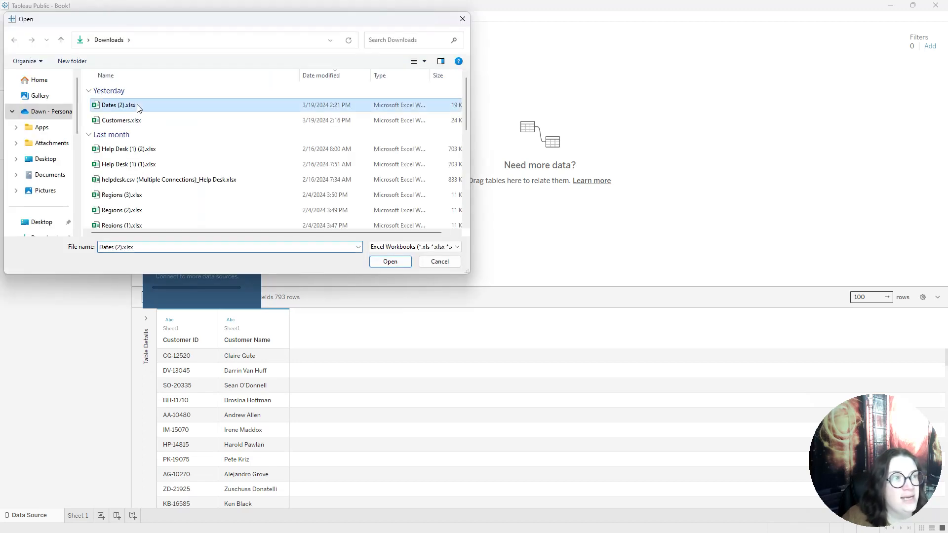
pyautogui.click(391, 263)
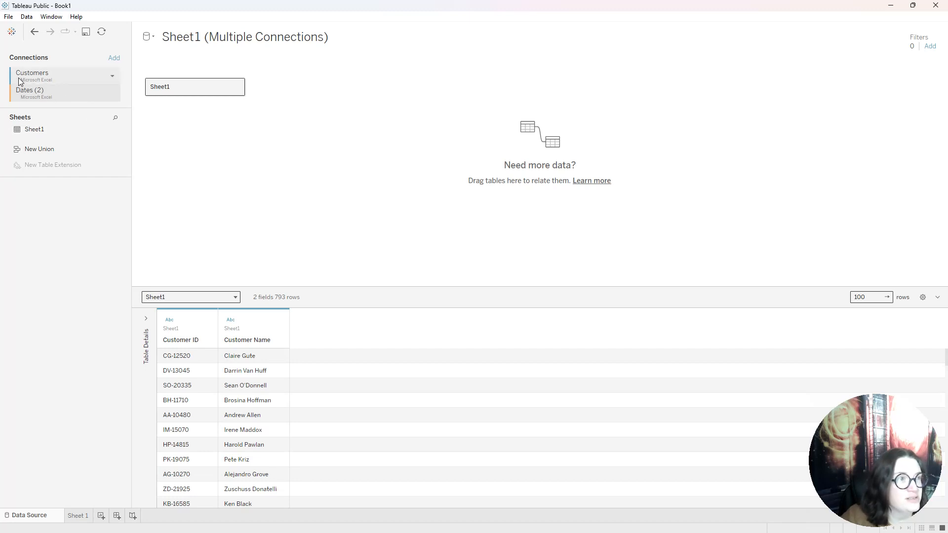
# Examine the Date values in the Dates sheet from the first row to the last, and close the data view
pyautogui.moveTo(111, 132)
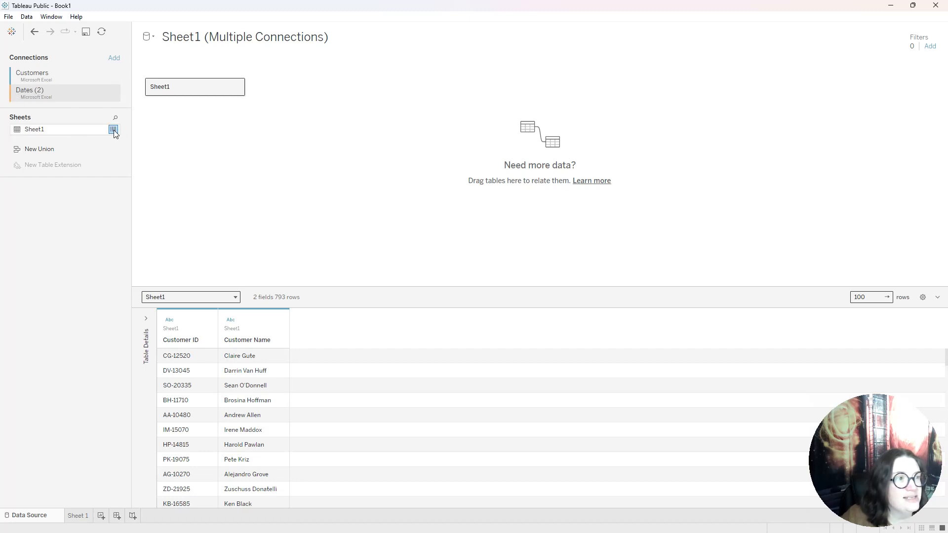
pyautogui.click(113, 130)
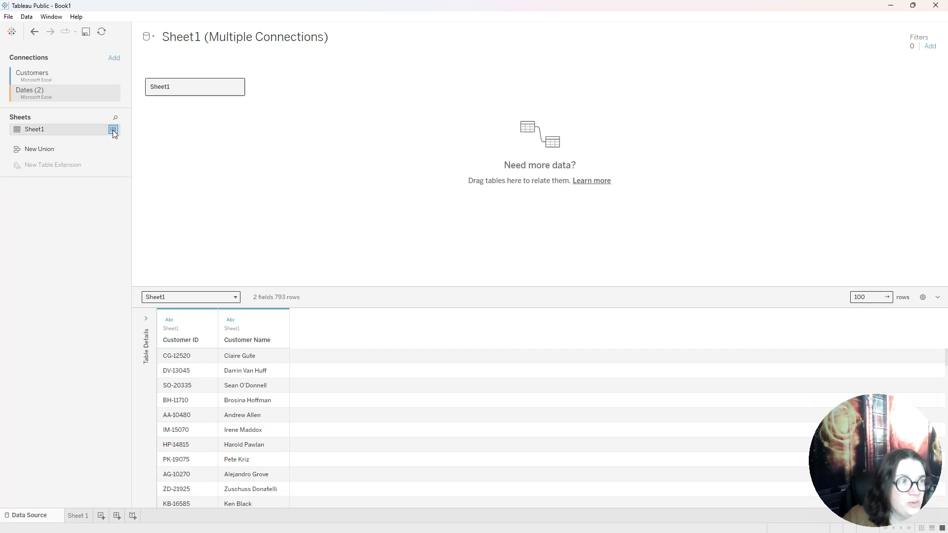
pyautogui.moveTo(402, 191)
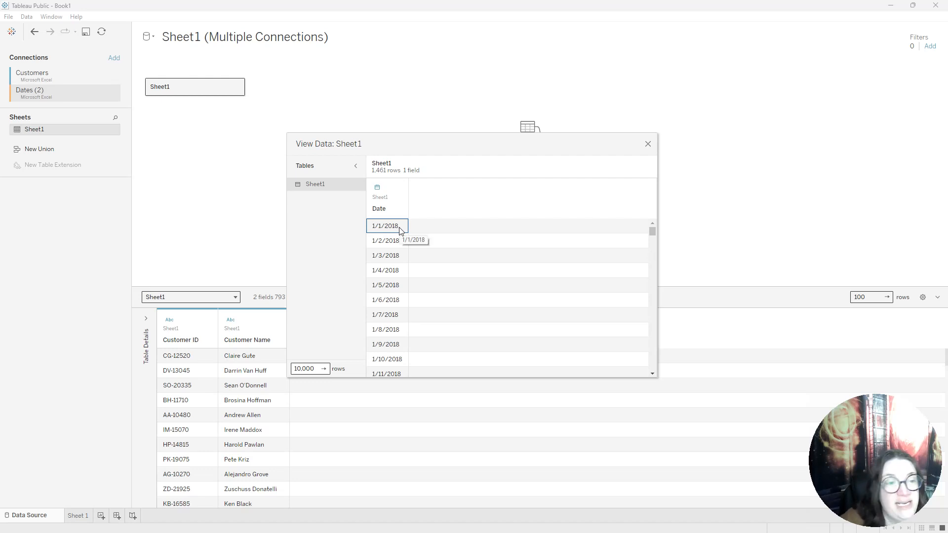
pyautogui.moveTo(651, 230); pyautogui.dragTo(671, 377)
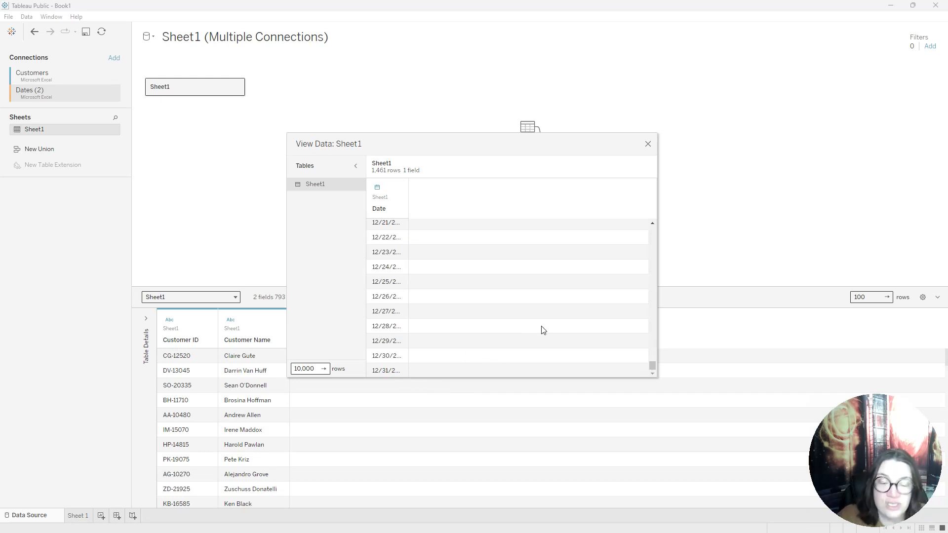
pyautogui.click(648, 144)
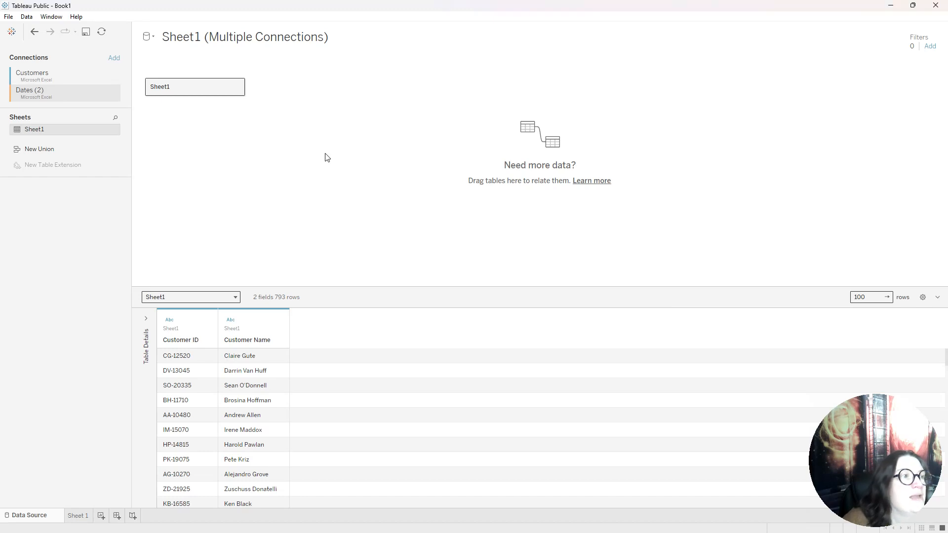
# Open the physical layer of the Customers table and add Sheet1 from the Dates (2) connection as a joined table
pyautogui.doubleClick(193, 88)
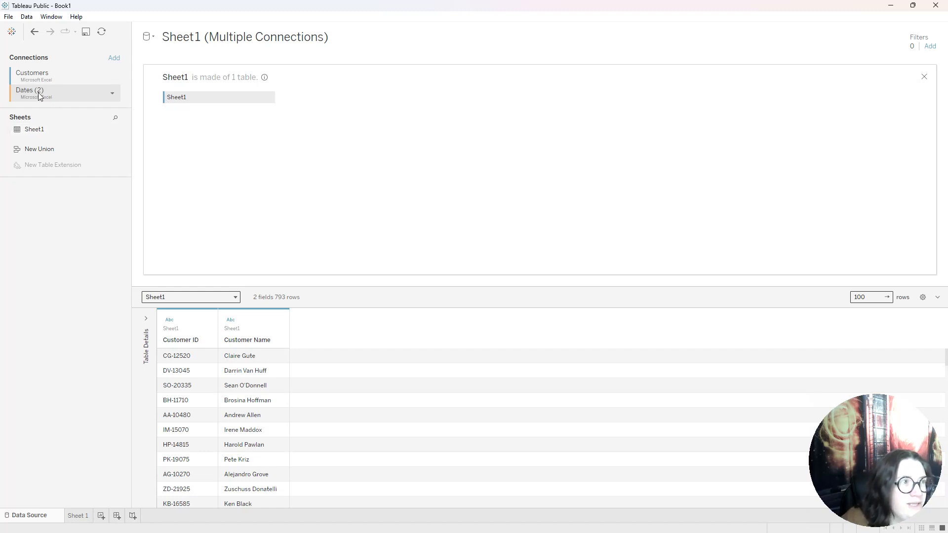
pyautogui.moveTo(36, 132); pyautogui.dragTo(304, 100)
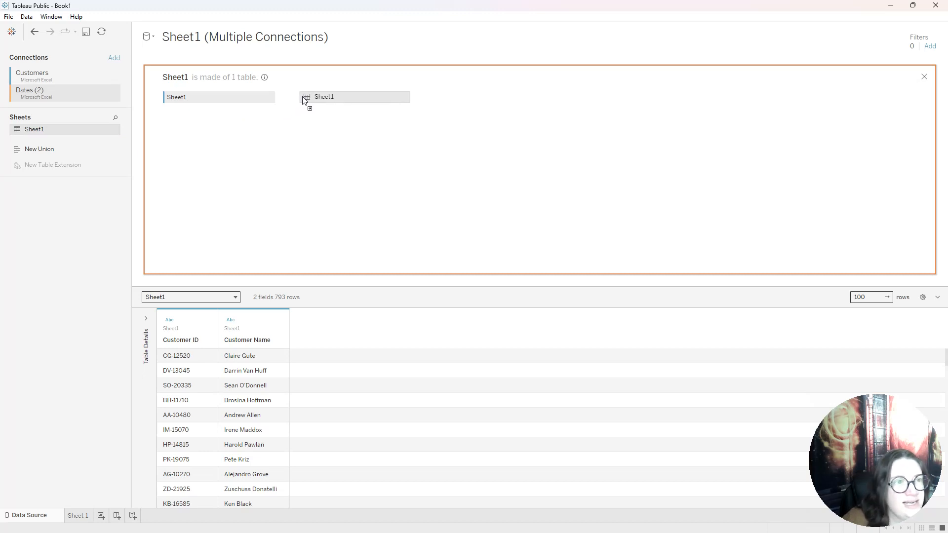
pyautogui.moveTo(303, 100); pyautogui.dragTo(302, 102)
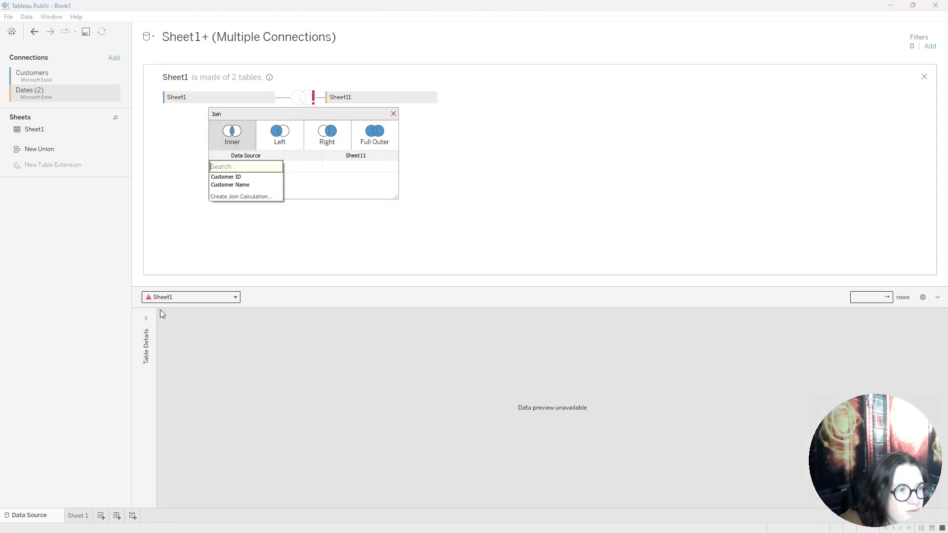
# Create a join calculation with the value 1 for the Customers side of the inner join
pyautogui.click(145, 318)
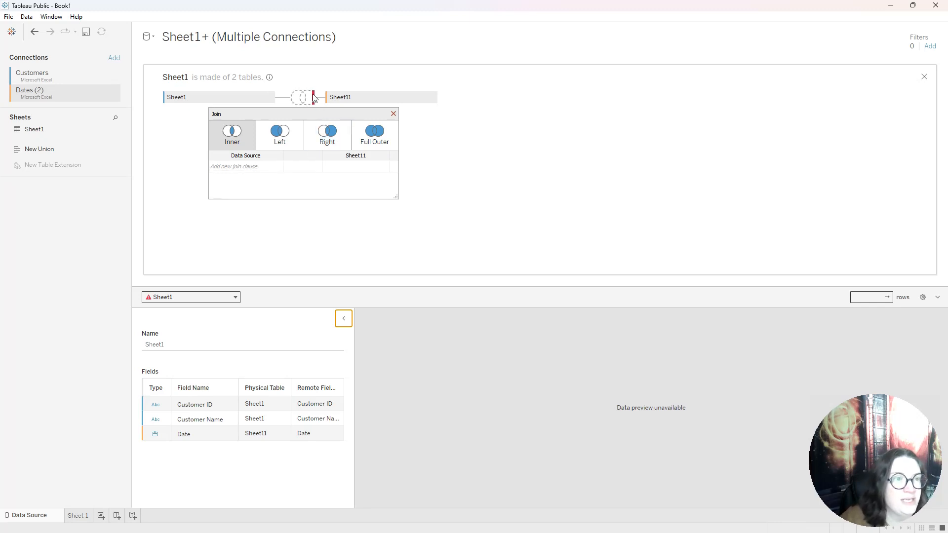
pyautogui.click(277, 167)
pyautogui.click(302, 184)
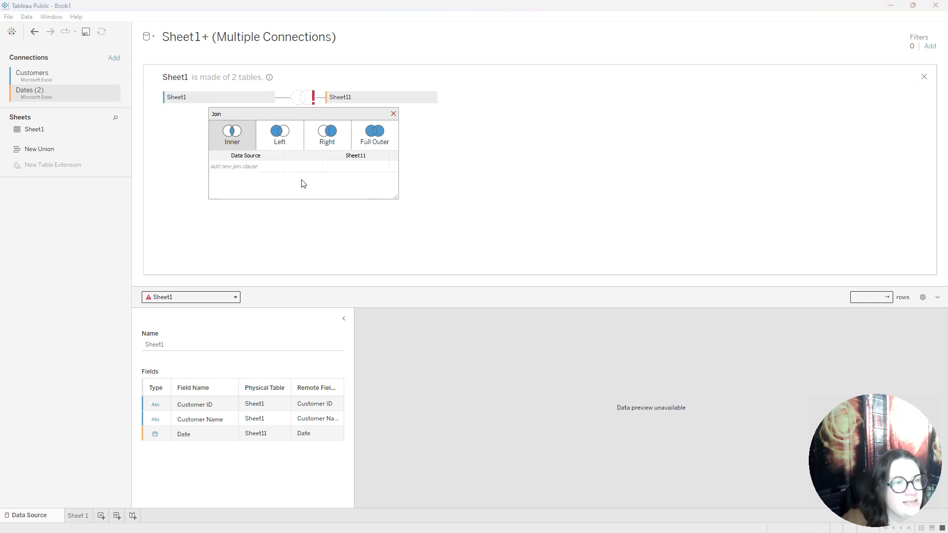
pyautogui.click(278, 167)
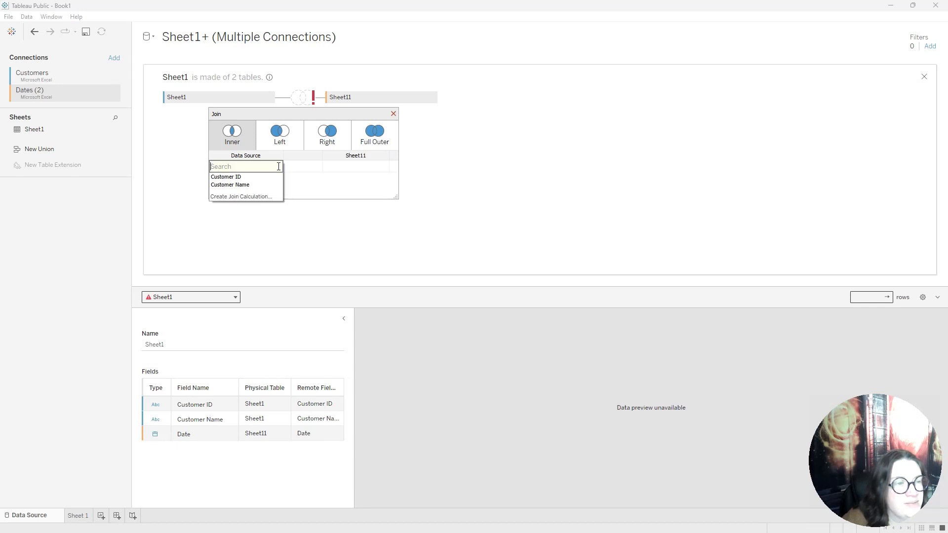
pyautogui.click(256, 196)
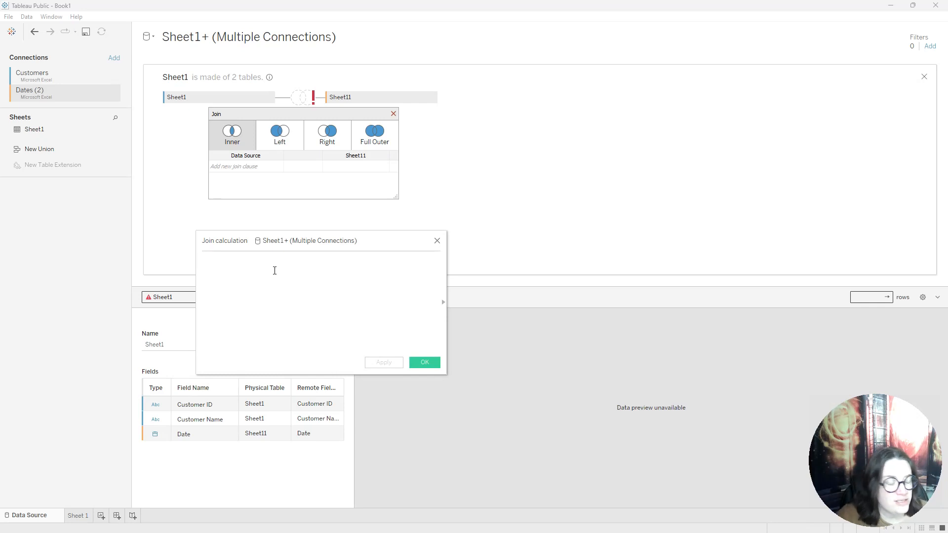
pyautogui.write('1')
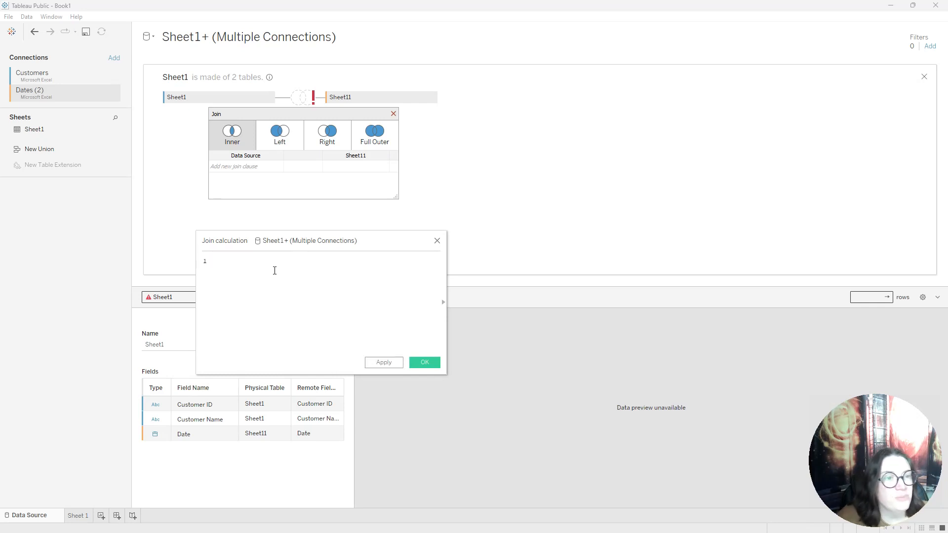
pyautogui.click(426, 362)
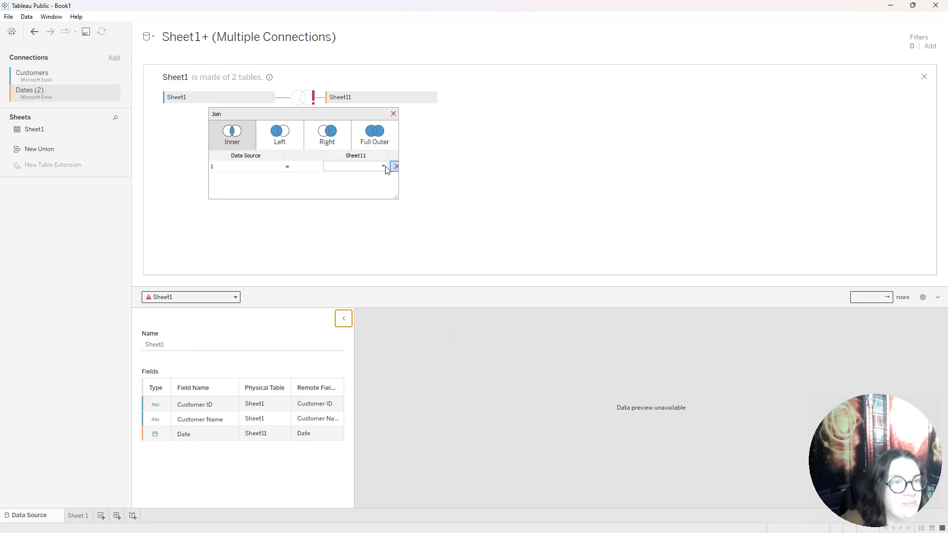
# Match it with a join calculation of 1 on the Dates side, collapse the table details, and close the join settings
pyautogui.click(386, 167)
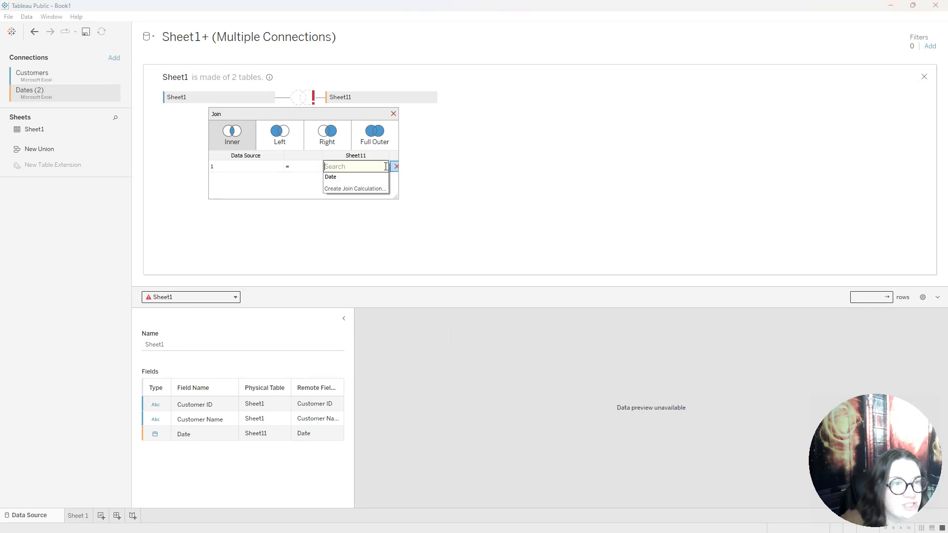
pyautogui.click(360, 189)
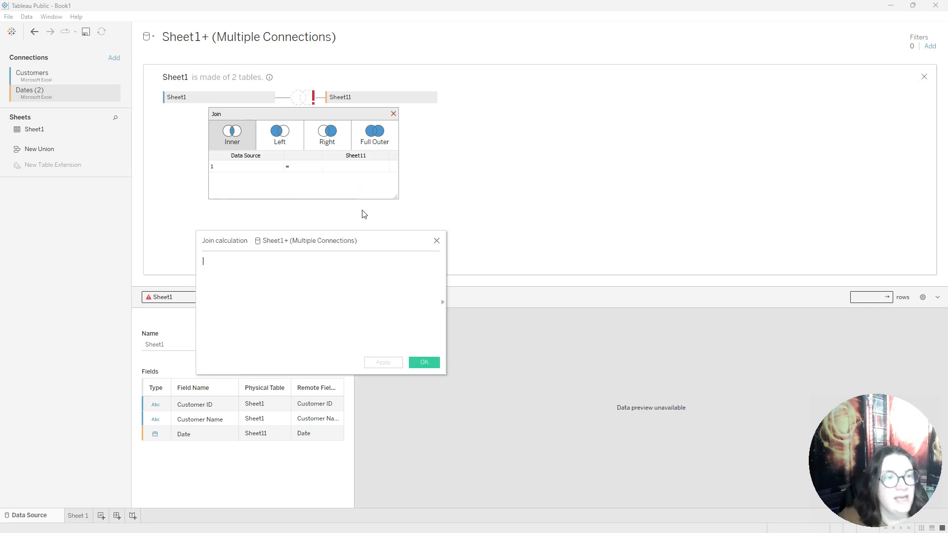
pyautogui.write('1')
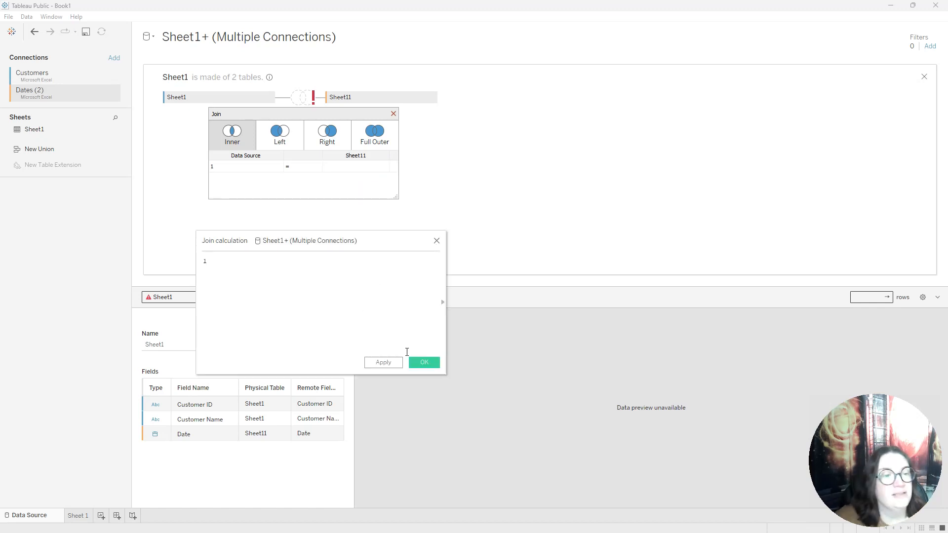
pyautogui.click(422, 361)
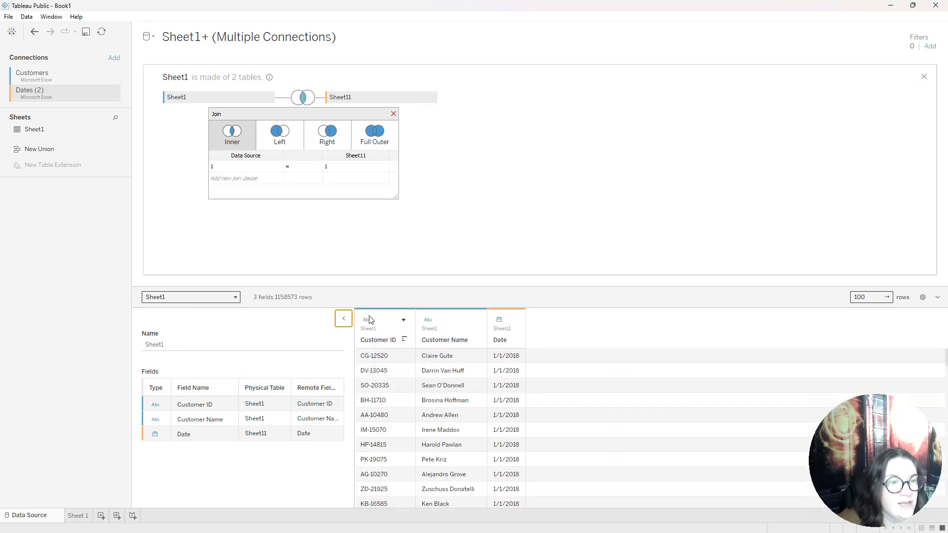
pyautogui.click(344, 318)
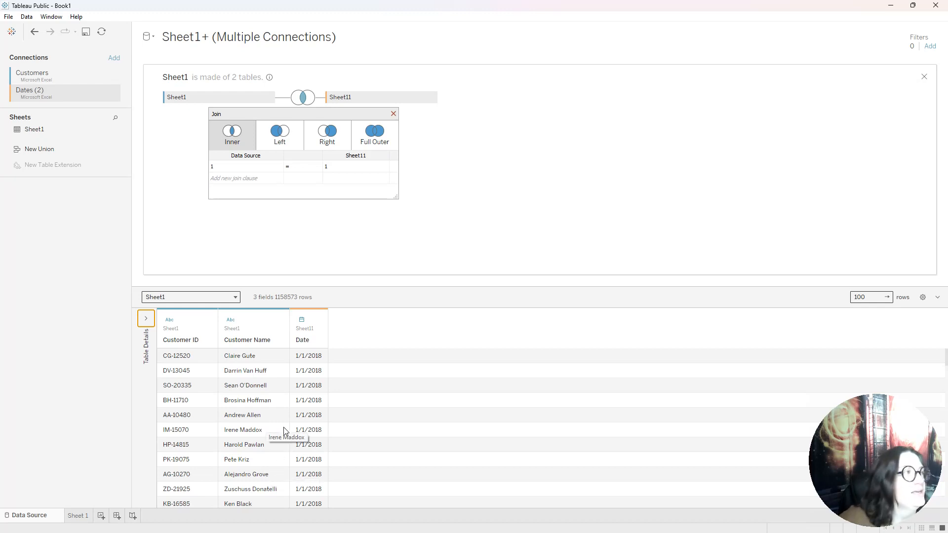
pyautogui.click(394, 114)
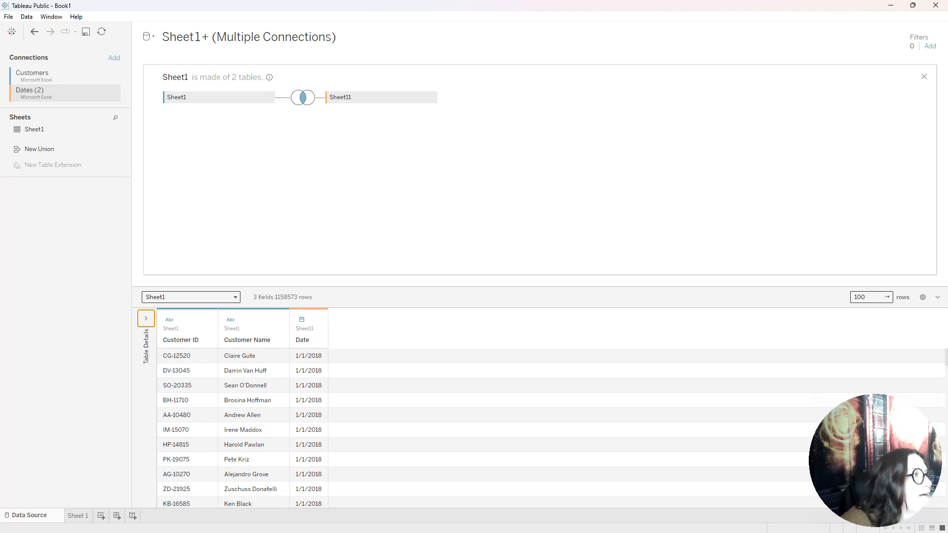
pyautogui.moveTo(0, 130); pyautogui.dragTo(491, 107)
pyautogui.click(657, 95)
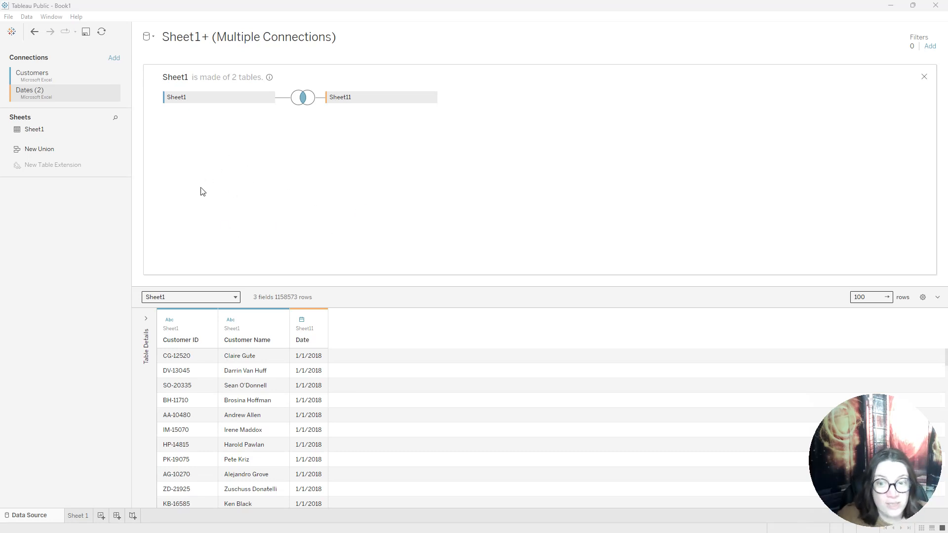
# Add a Microsoft Excel connection to the Sample - Superstore.xls file in Downloads
pyautogui.click(114, 59)
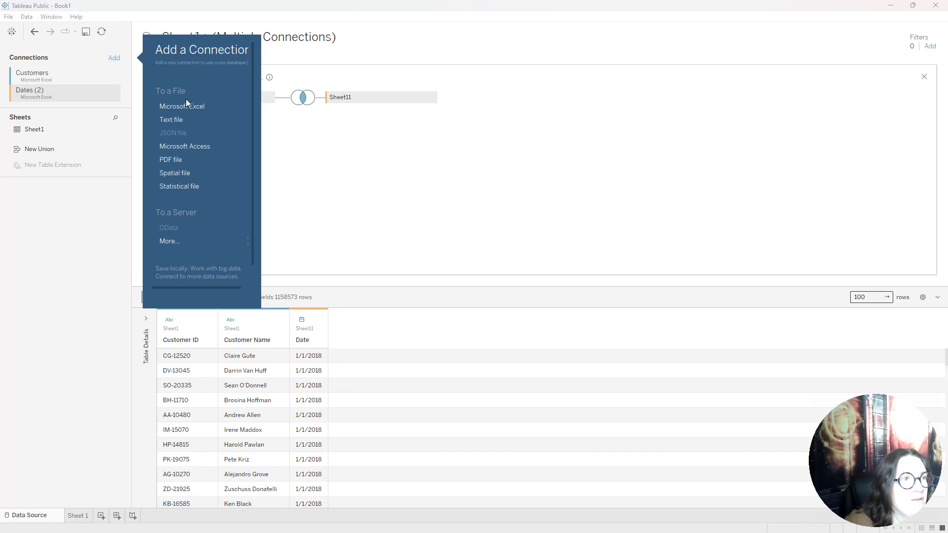
pyautogui.click(199, 108)
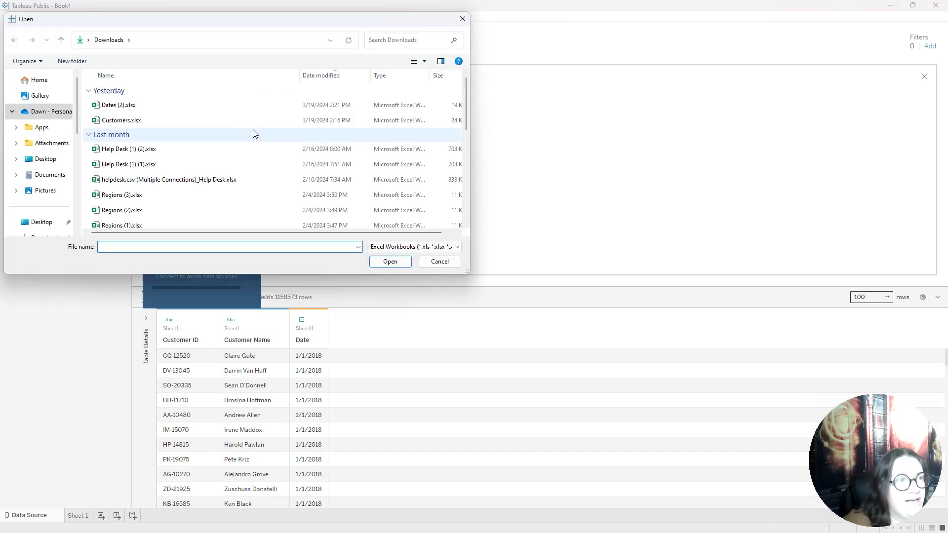
pyautogui.scroll(-7, 172, 164)
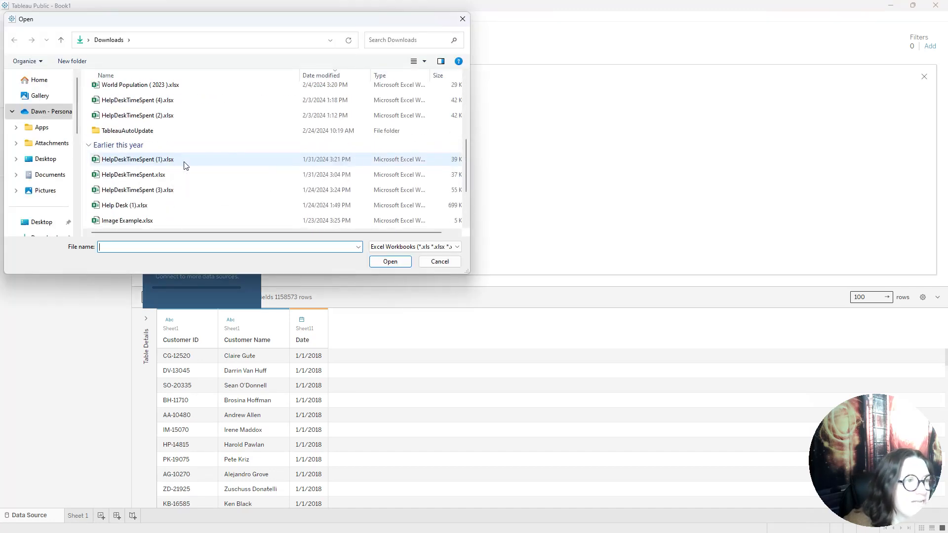
pyautogui.click(158, 160)
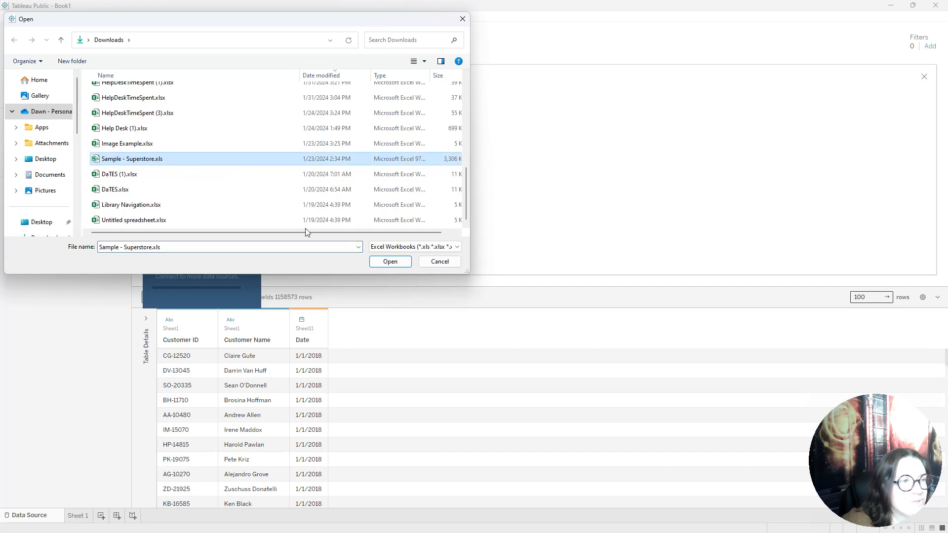
pyautogui.click(389, 263)
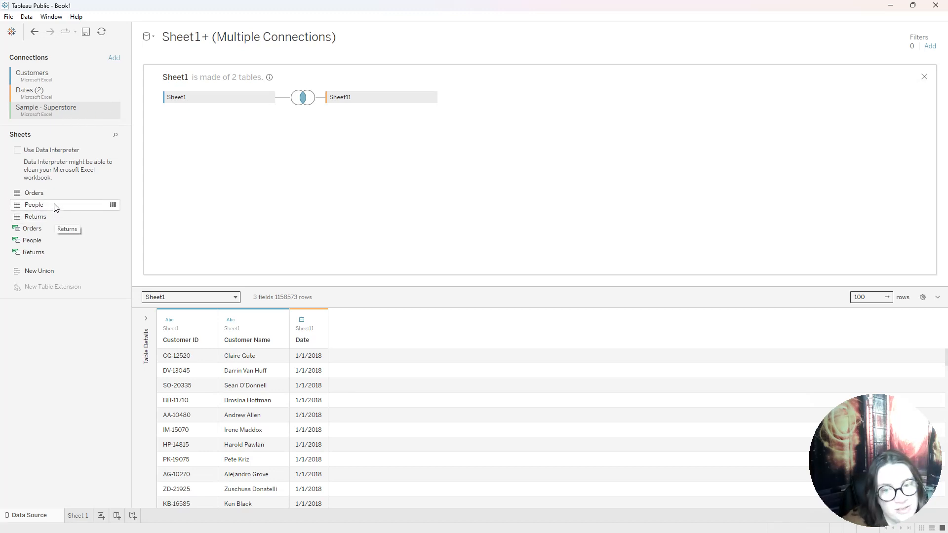
# Add the Superstore Orders table to the Sheet1 joins and make its Customer ID join a left join
pyautogui.moveTo(40, 198); pyautogui.dragTo(319, 142)
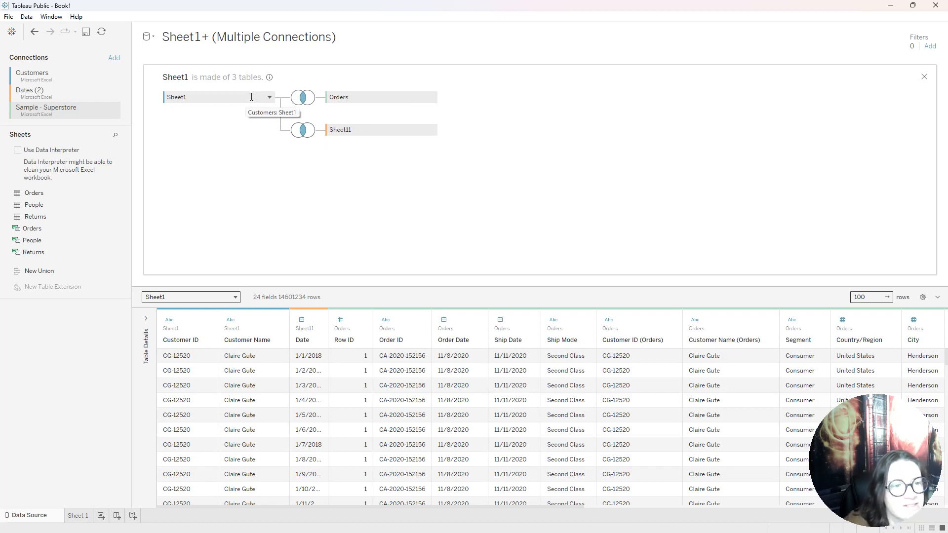
pyautogui.click(306, 99)
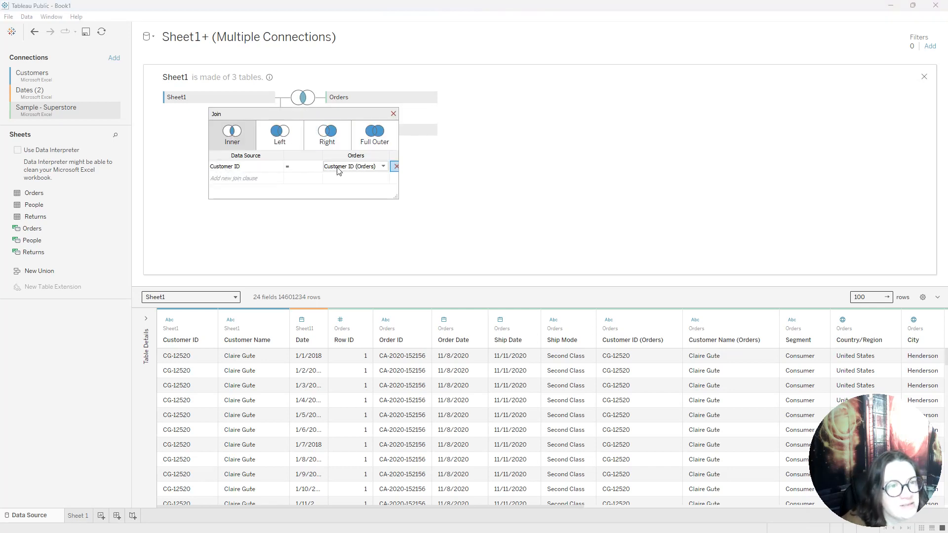
pyautogui.click(283, 145)
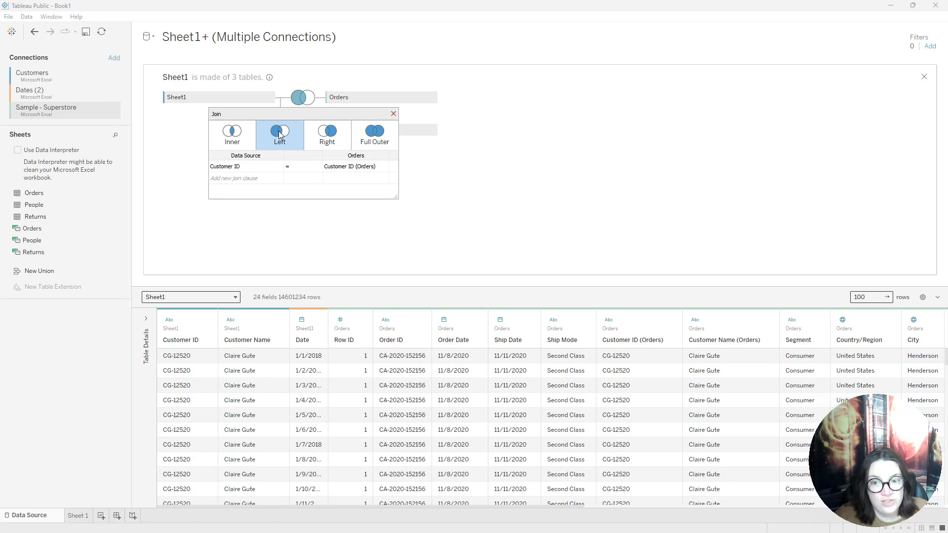
# Add a second clause to the Orders join matching Date to Order Date, and close the join settings
pyautogui.click(277, 179)
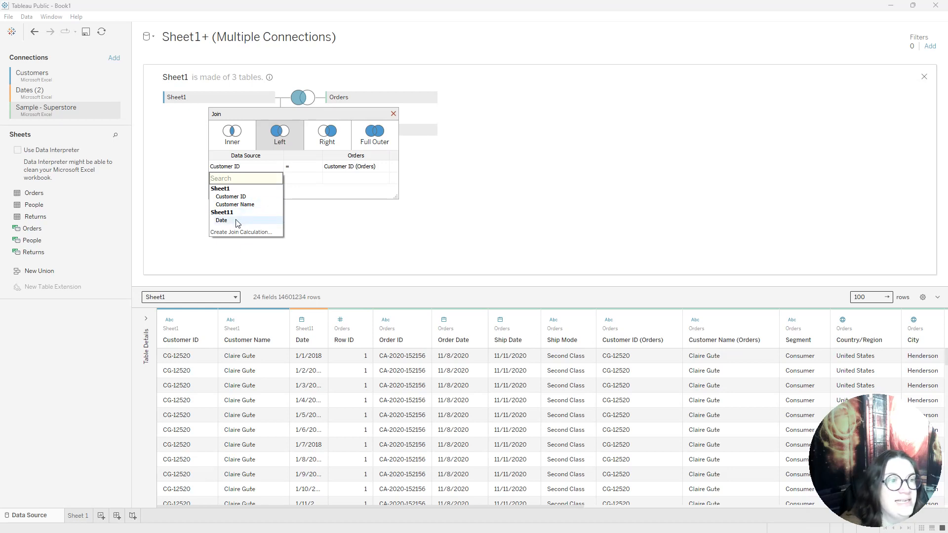
pyautogui.click(221, 220)
pyautogui.click(383, 180)
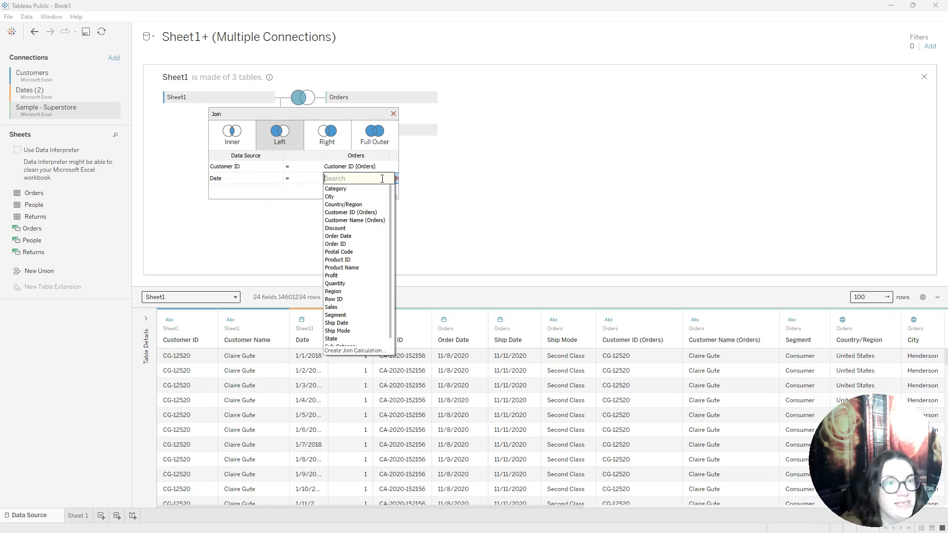
pyautogui.click(352, 236)
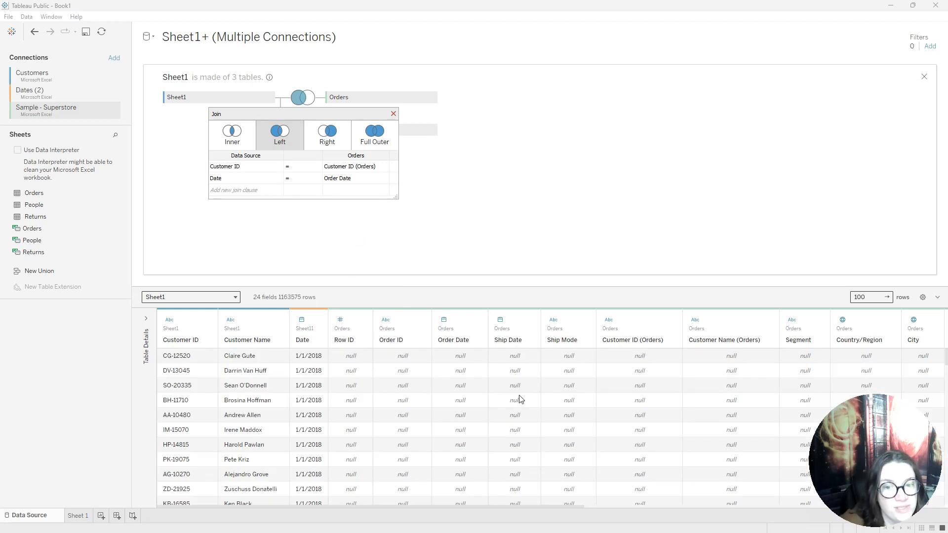
pyautogui.click(394, 114)
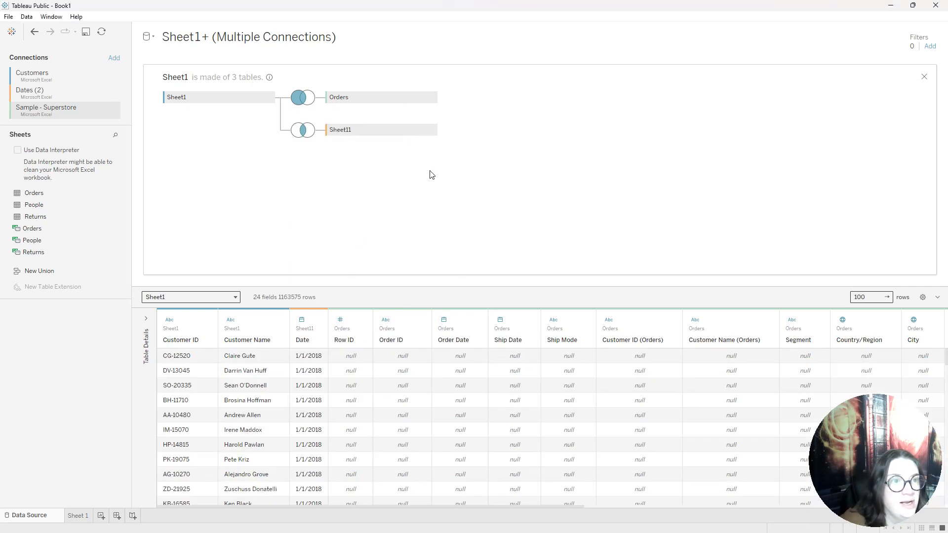
# Extend the data preview to 8000 rows and examine the joined rows for customer dates with and without orders
pyautogui.moveTo(872, 300); pyautogui.dragTo(850, 300)
pyautogui.write('800')
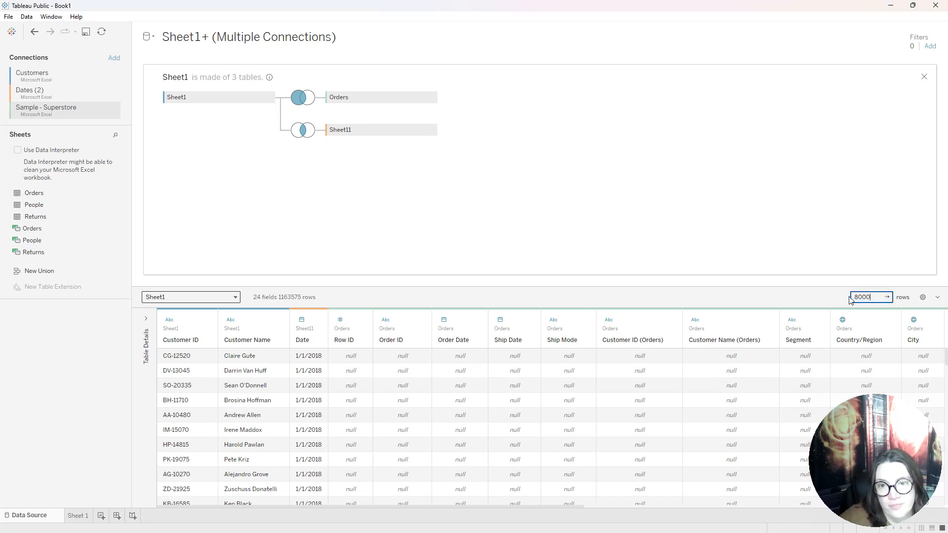
pyautogui.write('0')
pyautogui.press('Return')
pyautogui.moveTo(947, 354); pyautogui.dragTo(947, 395)
pyautogui.scroll(-20, 722, 415)
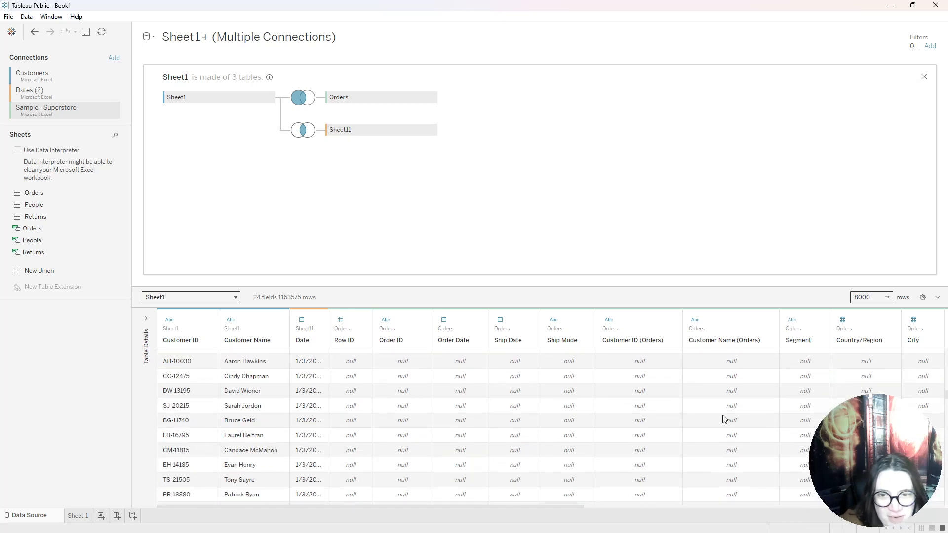
pyautogui.scroll(-10, 603, 450)
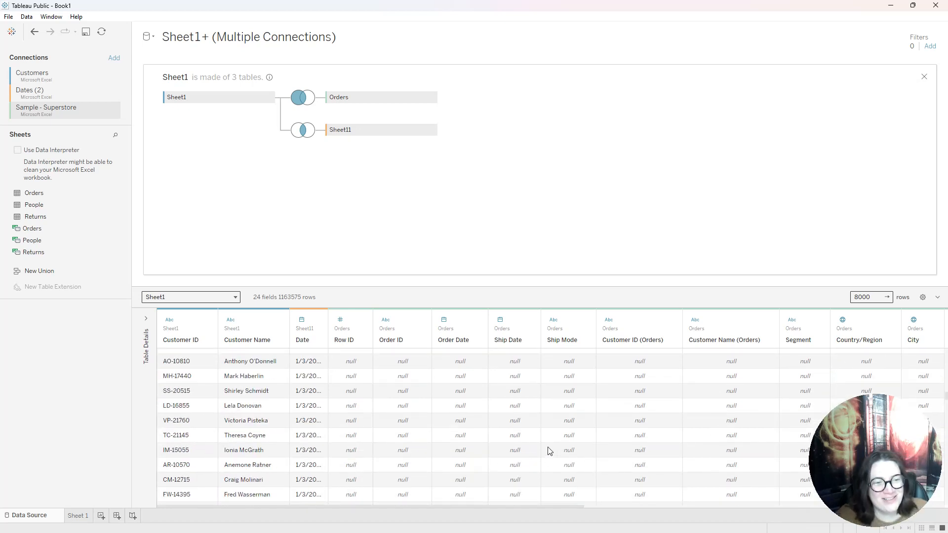
pyautogui.moveTo(946, 396); pyautogui.dragTo(946, 403)
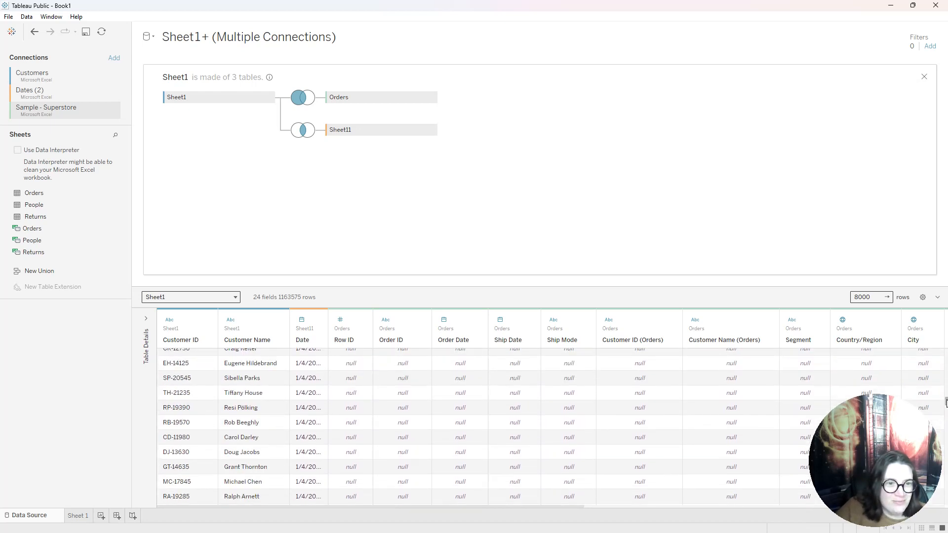
pyautogui.scroll(-5, 743, 437)
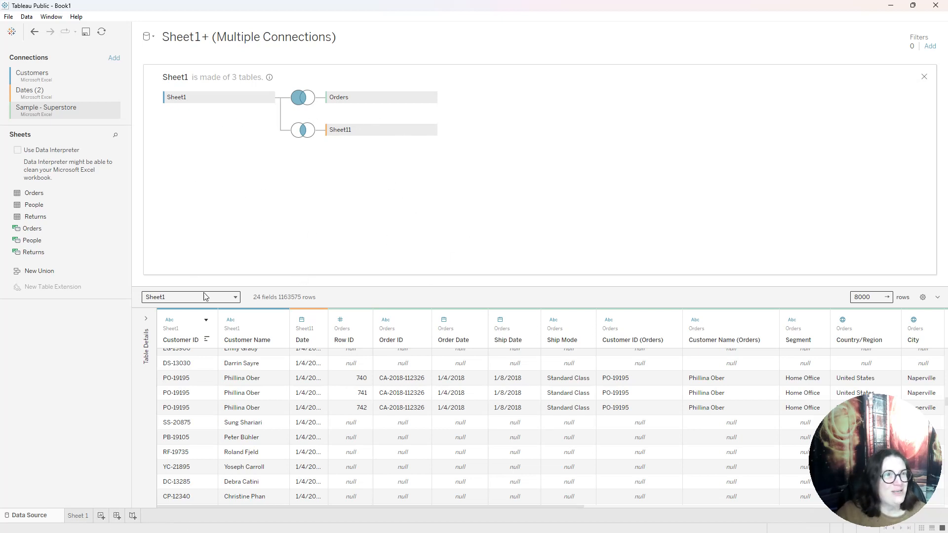
# Rename the data source as Cross Database Join and keep it selected in the list of data sources
pyautogui.click(210, 35)
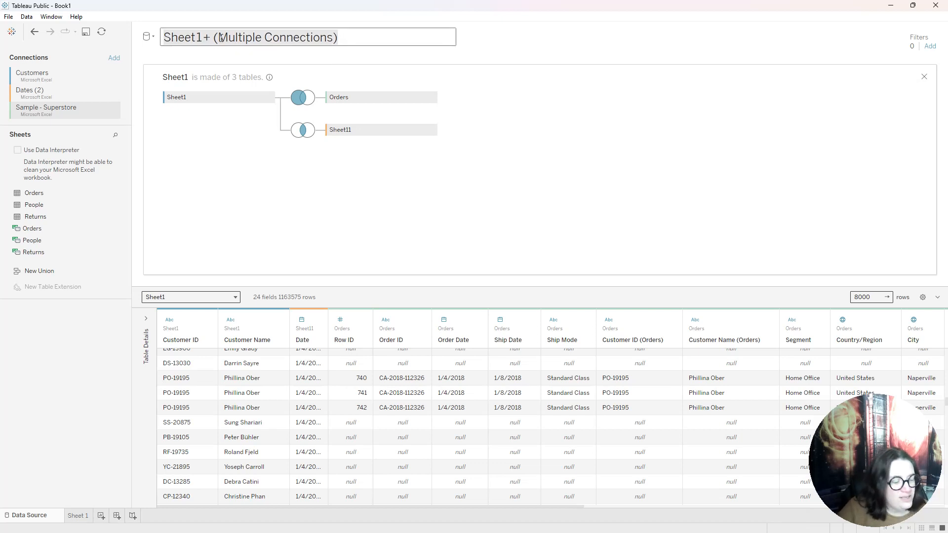
pyautogui.write('Cross Datavba')
pyautogui.press('BackSpace')
pyautogui.press('BackSpace')
pyautogui.press('BackSpace')
pyautogui.write('base Joi')
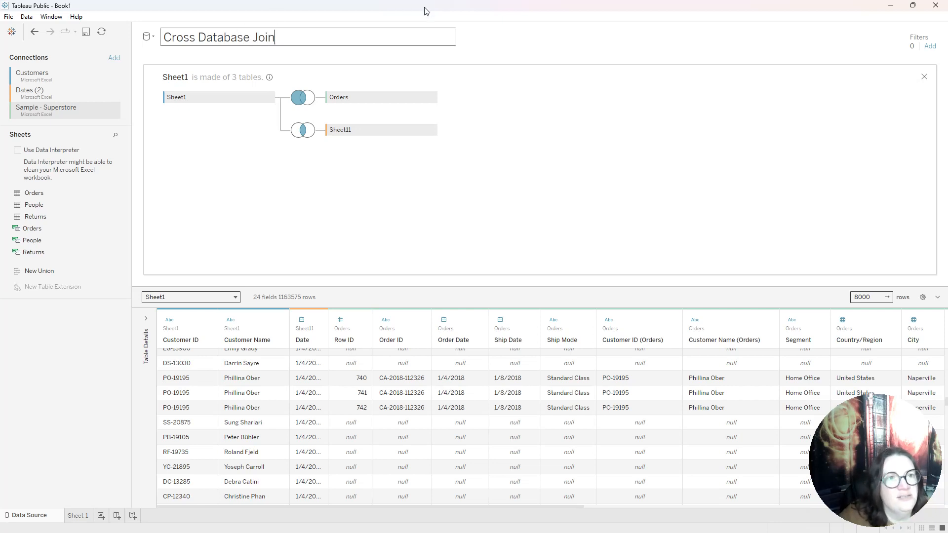
pyautogui.write('n')
pyautogui.press('Return')
pyautogui.click(154, 39)
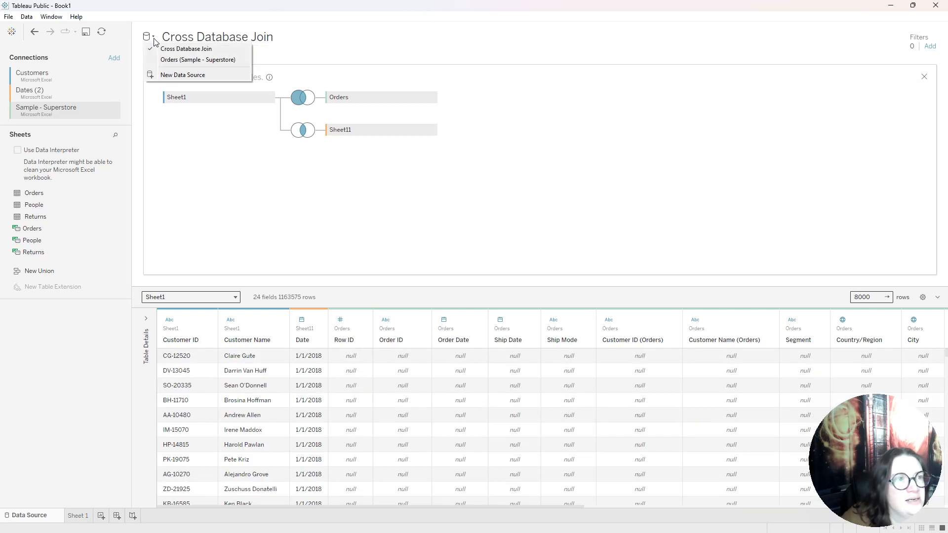
pyautogui.click(192, 50)
pyautogui.click(312, 36)
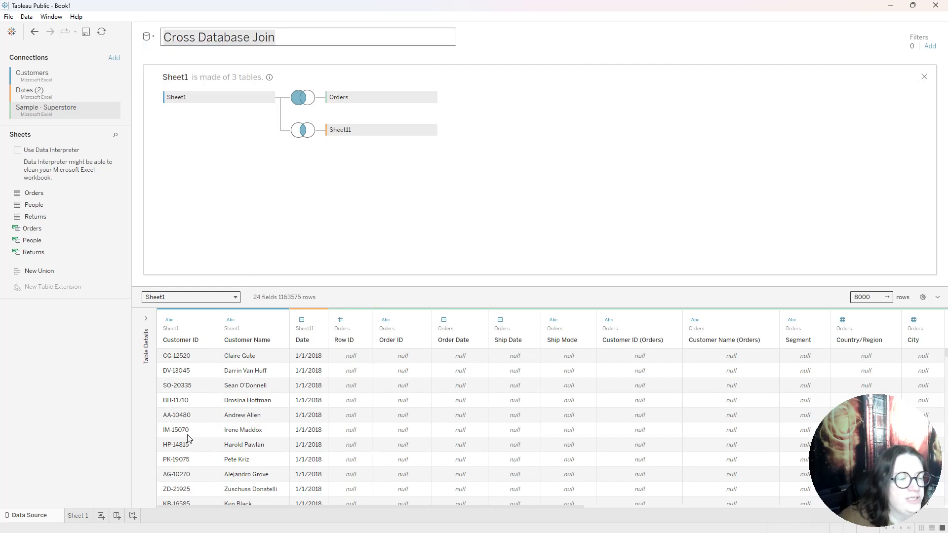
# Create a new worksheet, close its formatting pane, and place Date from Sheet11 on Columns as weekdays
pyautogui.click(101, 516)
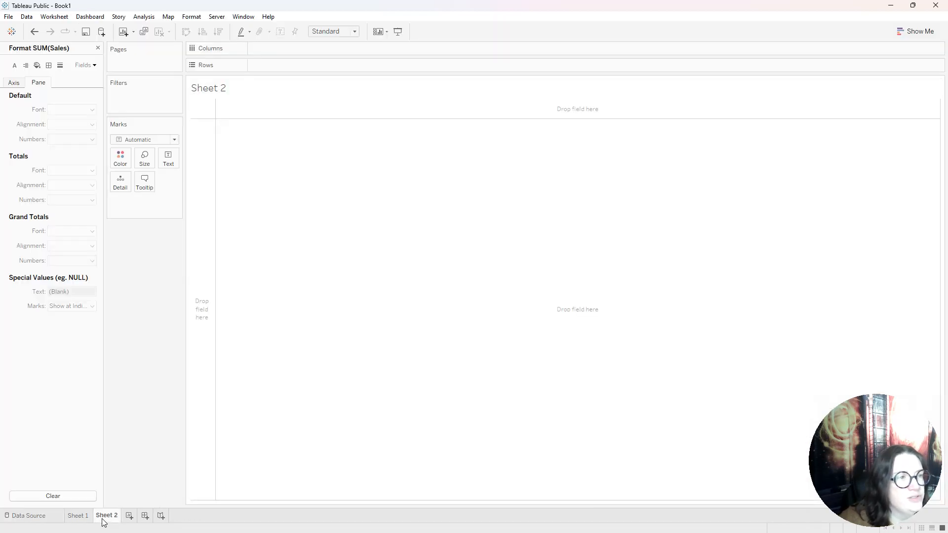
pyautogui.click(97, 48)
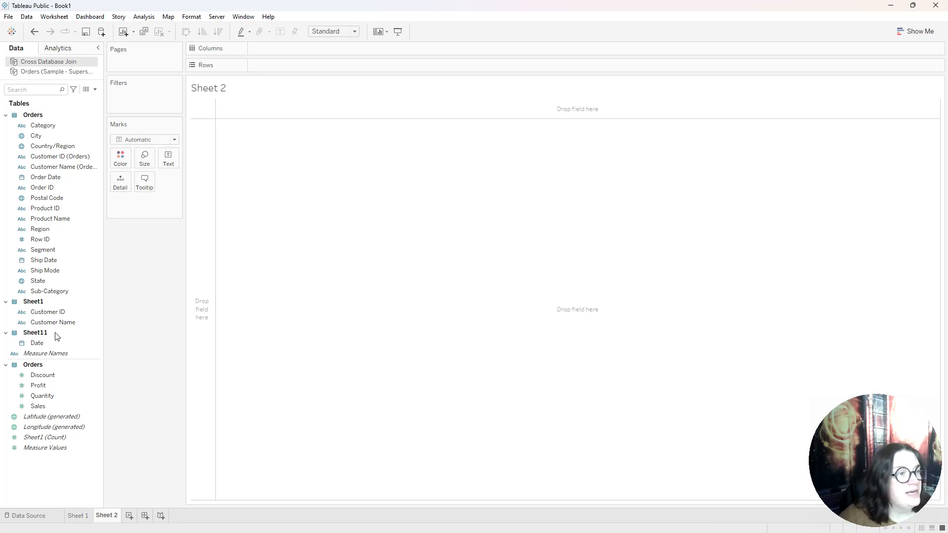
pyautogui.click(39, 345)
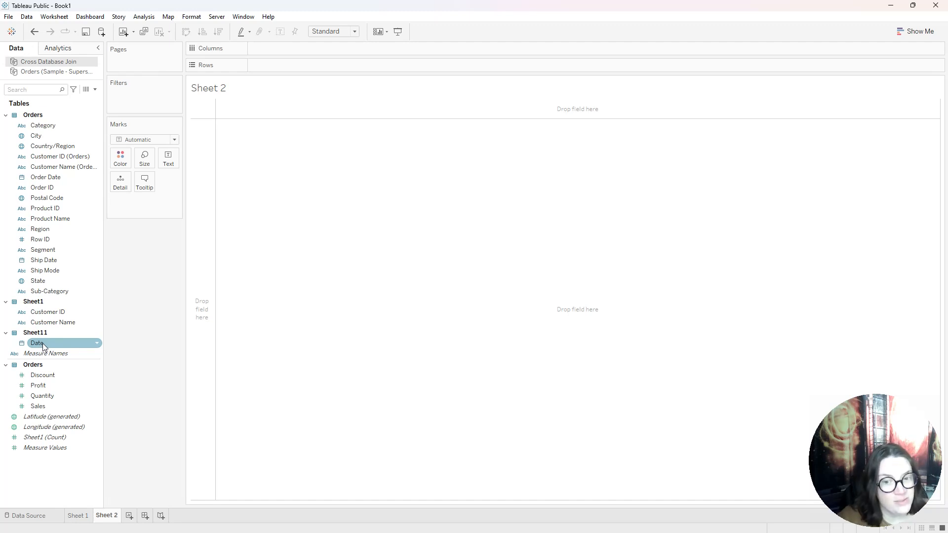
pyautogui.moveTo(37, 345); pyautogui.dragTo(270, 48)
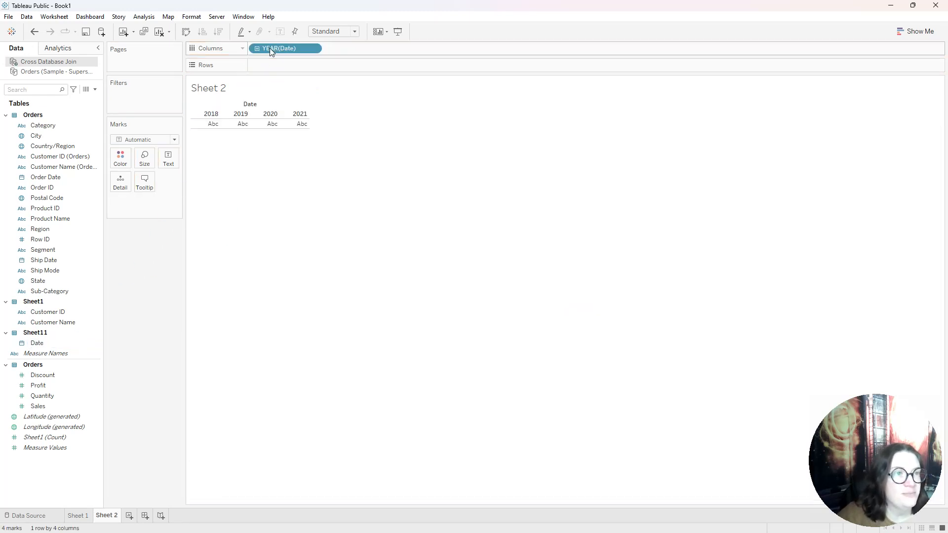
pyautogui.click(314, 49)
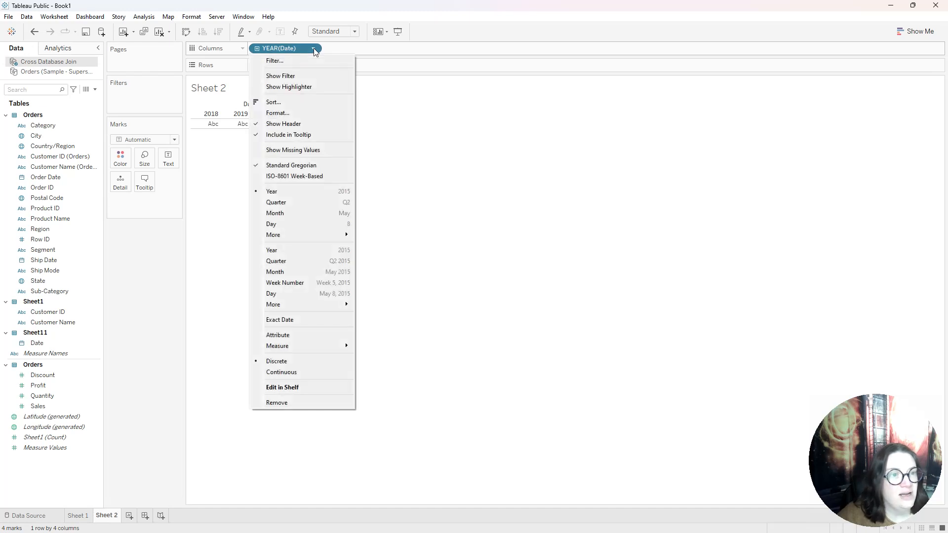
pyautogui.moveTo(318, 235)
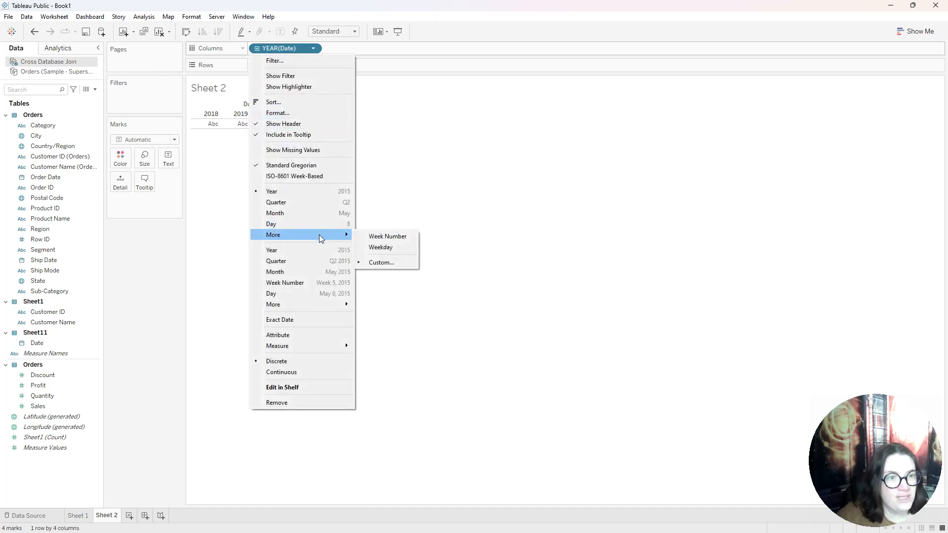
pyautogui.click(389, 248)
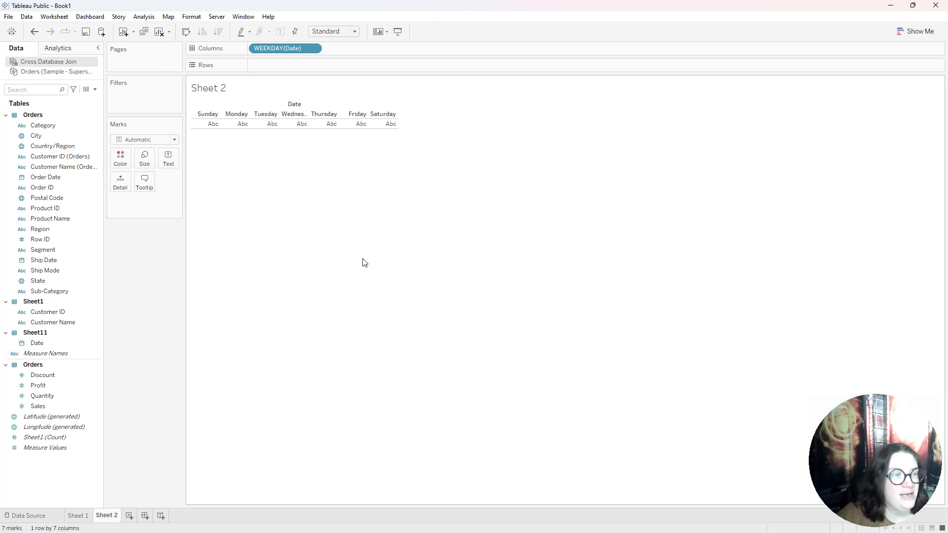
# Place Date from Sheet11 on Rows as discrete week numbers
pyautogui.moveTo(45, 342); pyautogui.dragTo(279, 66)
pyautogui.click(313, 65)
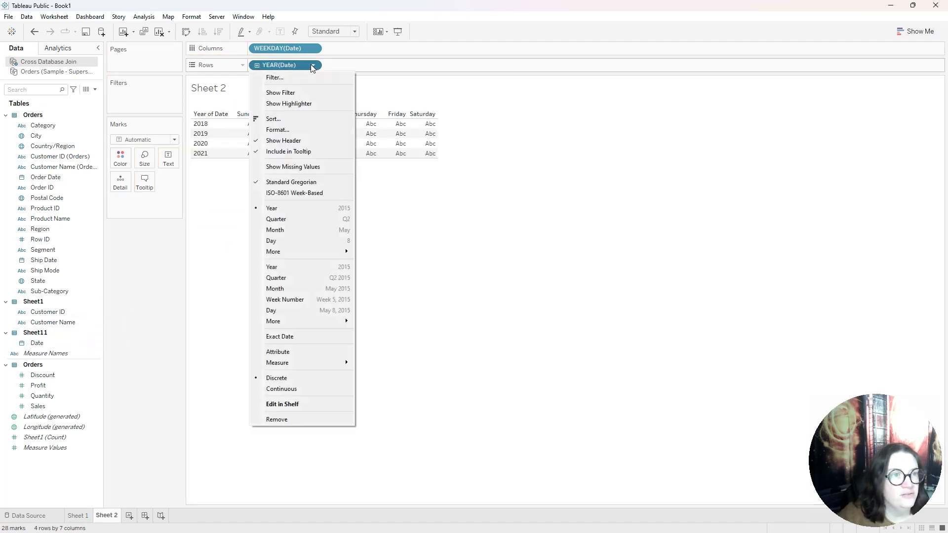
pyautogui.moveTo(324, 252)
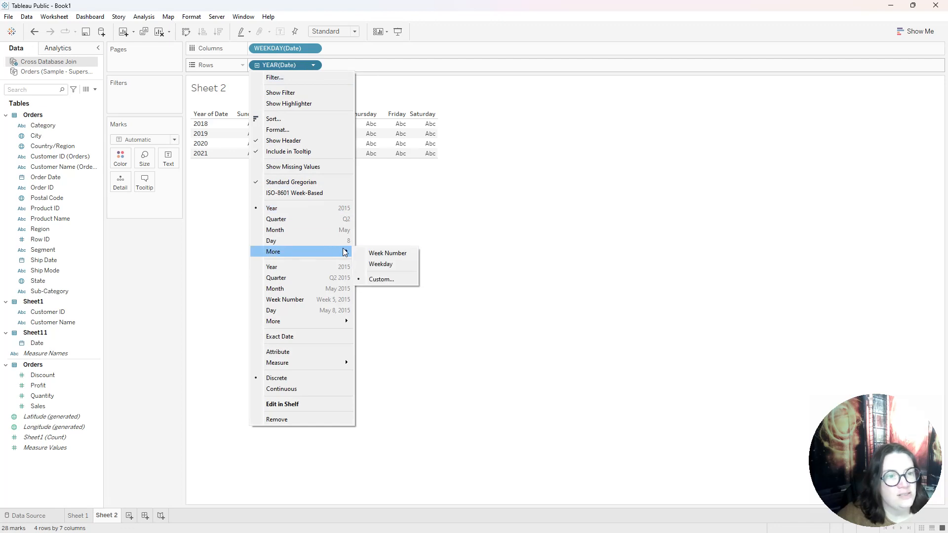
pyautogui.click(373, 253)
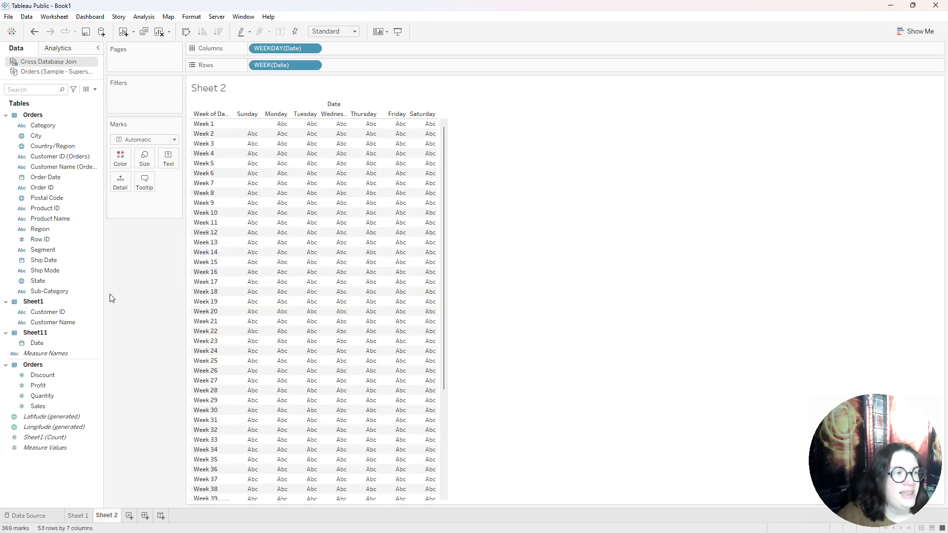
# Filter the worksheet by the months of the Sheet11 Date, keeping only December
pyautogui.moveTo(55, 337); pyautogui.dragTo(138, 91)
pyautogui.click(420, 229)
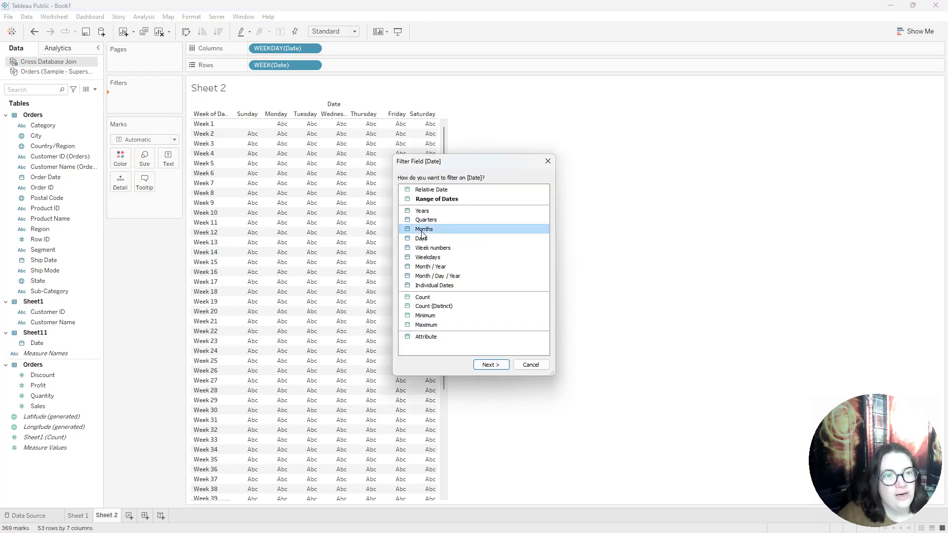
pyautogui.click(491, 364)
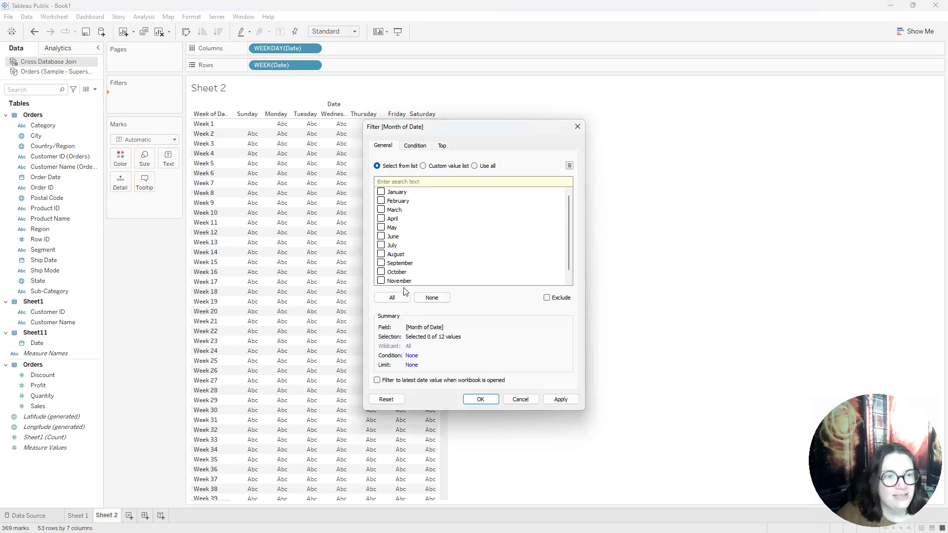
pyautogui.click(386, 281)
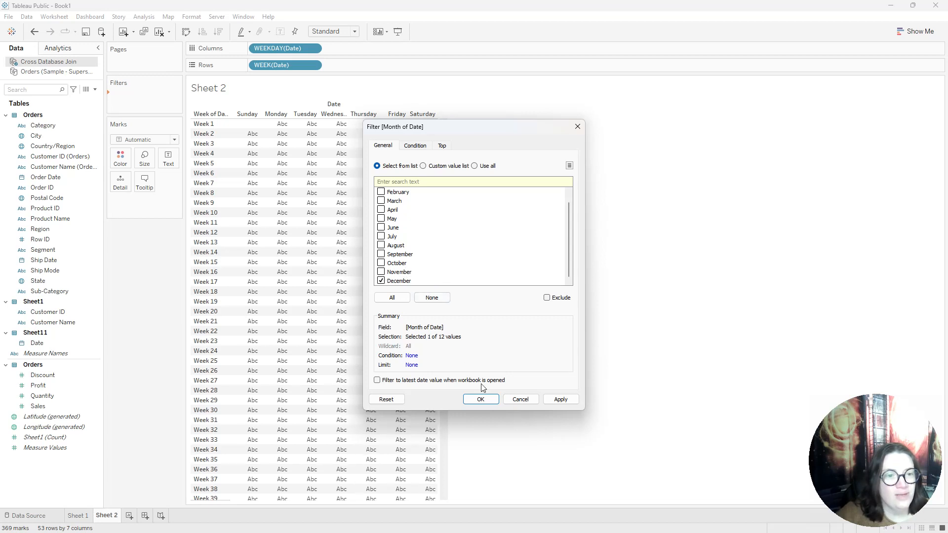
pyautogui.click(481, 400)
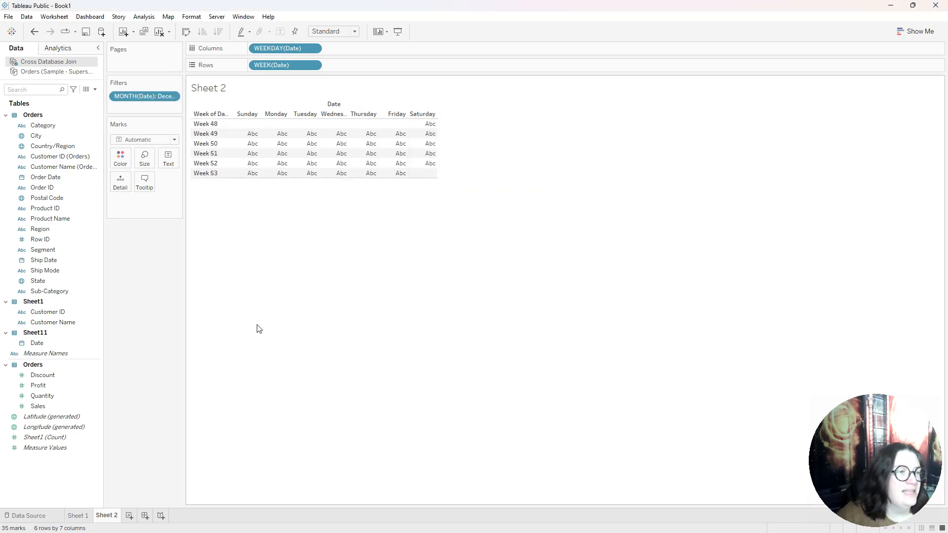
# Filter the worksheet by the years of the Sheet11 Date, keeping only 2021
pyautogui.moveTo(38, 347); pyautogui.dragTo(137, 110)
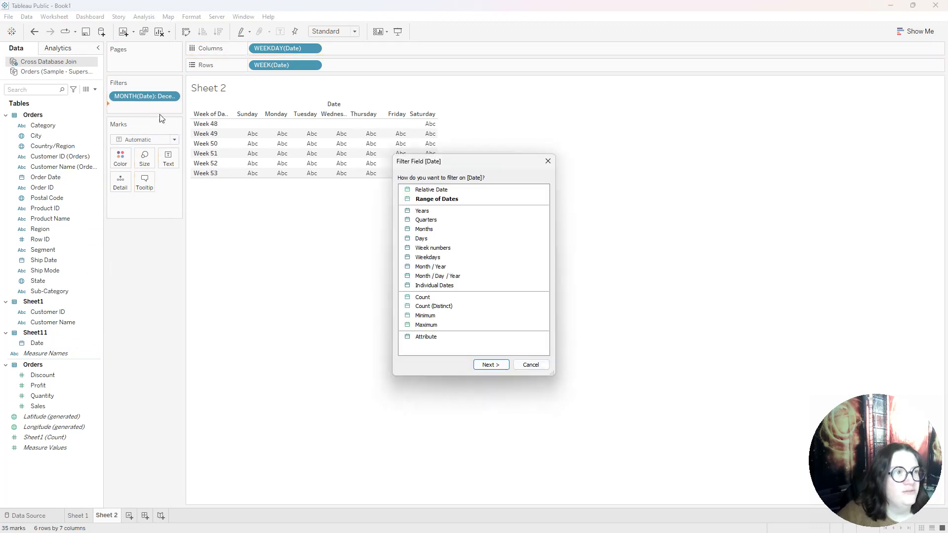
pyautogui.click(422, 212)
pyautogui.click(491, 366)
pyautogui.click(385, 220)
pyautogui.click(559, 399)
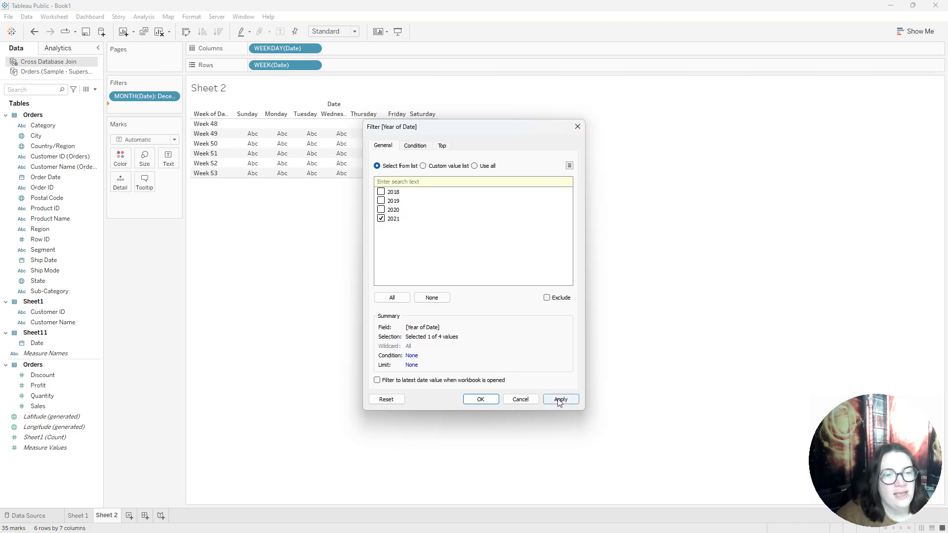
pyautogui.click(488, 399)
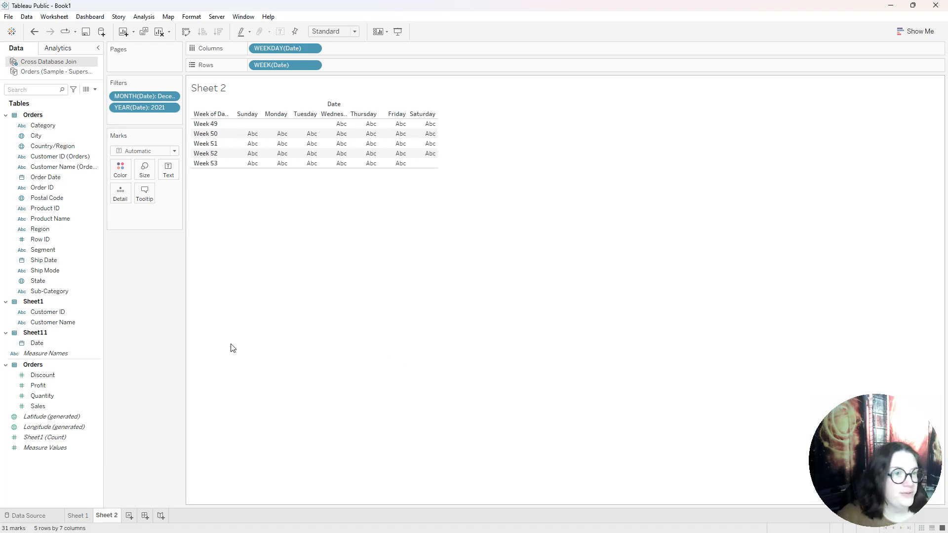
# Add Sales from Orders and the Sheet11 Date as a discrete day to the text labels of the calendar cells
pyautogui.click(42, 407)
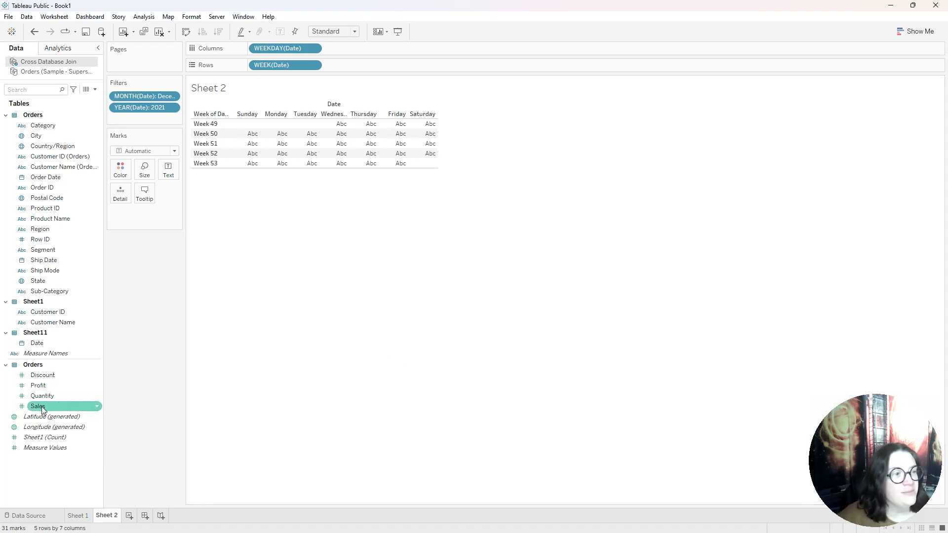
pyautogui.moveTo(41, 409); pyautogui.dragTo(167, 172)
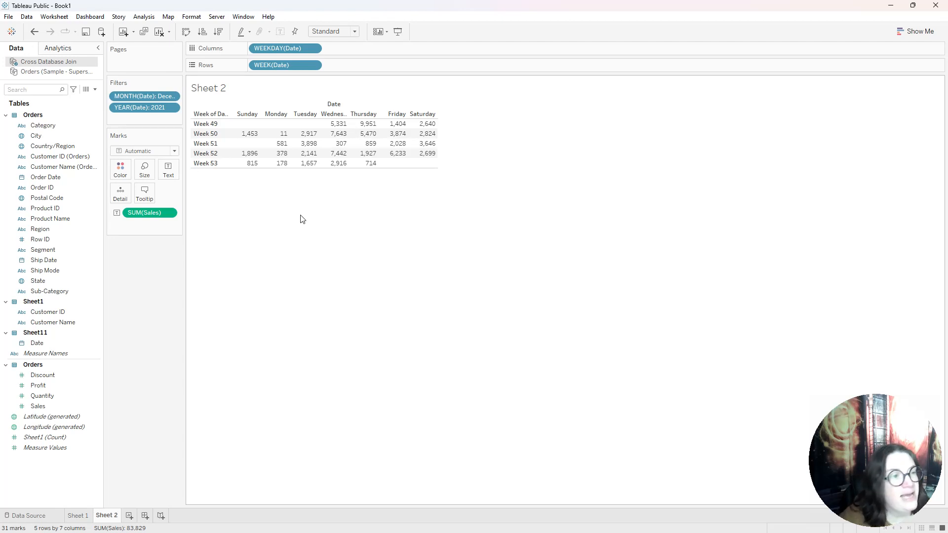
pyautogui.click(140, 94)
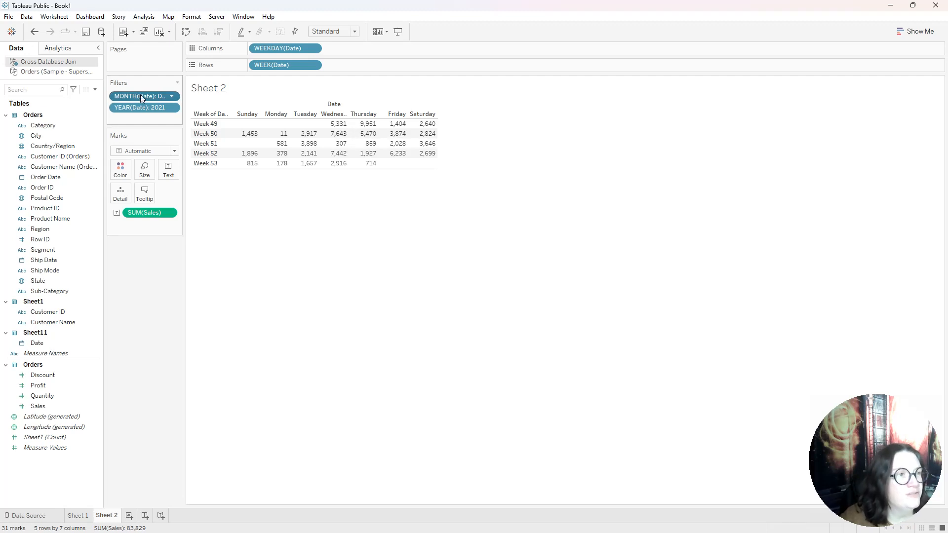
pyautogui.moveTo(141, 96); pyautogui.dragTo(173, 167)
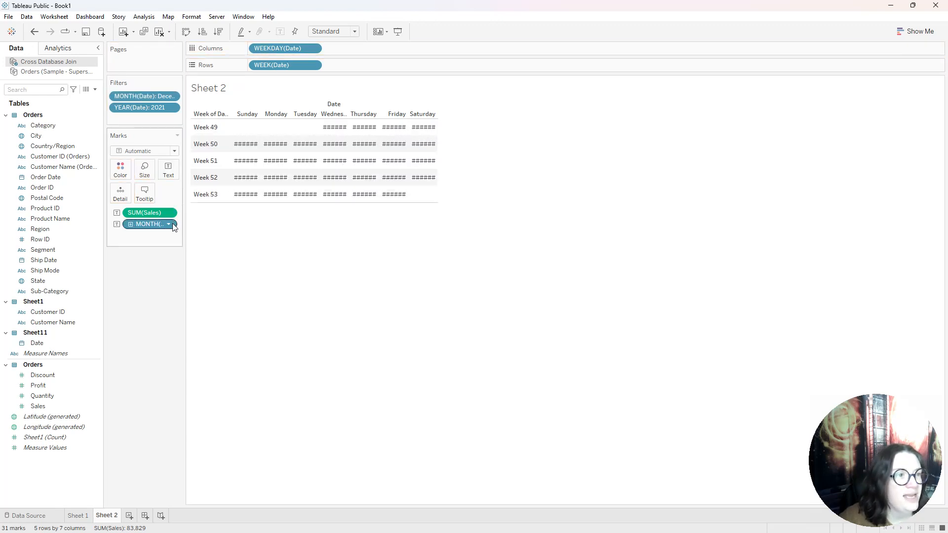
pyautogui.click(173, 223)
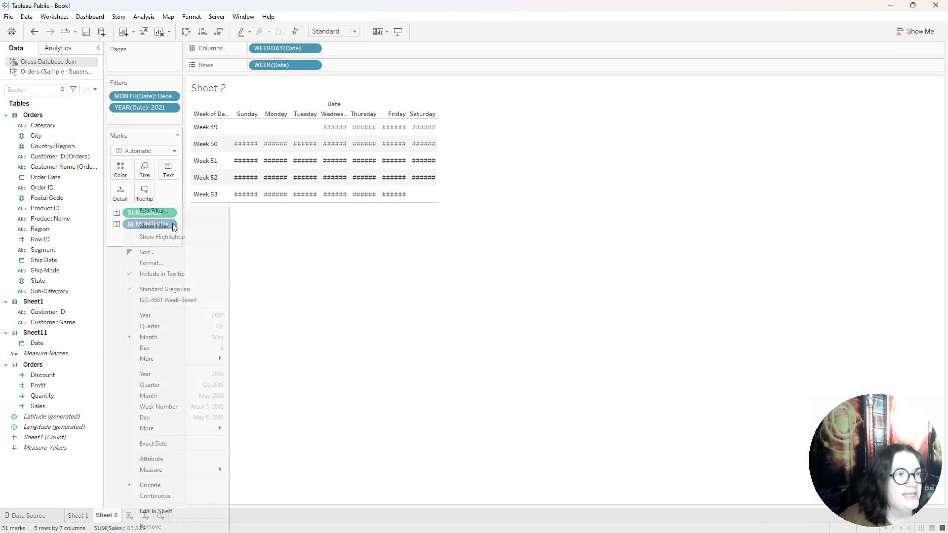
pyautogui.click(169, 349)
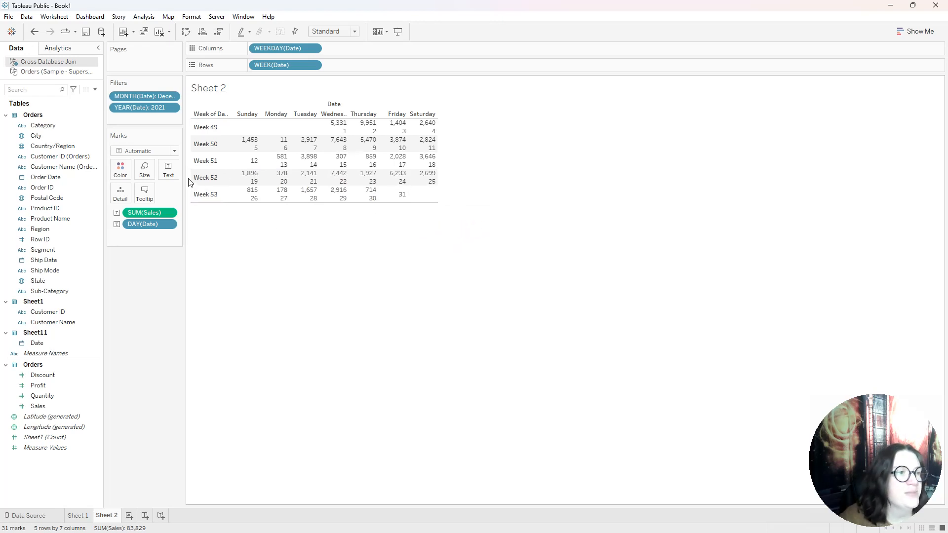
# Edit the text label so the word "Day" and a space precede the day of Date, and apply it
pyautogui.click(168, 173)
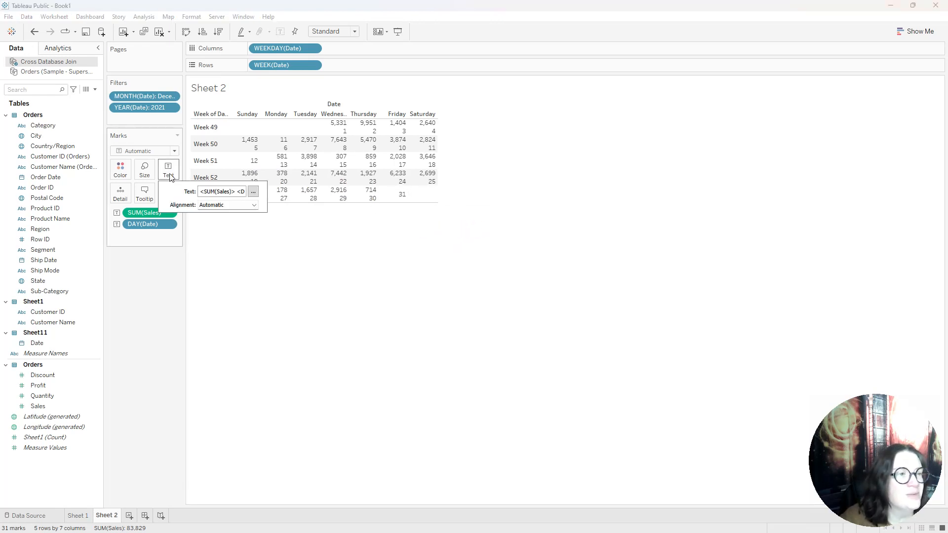
pyautogui.click(254, 194)
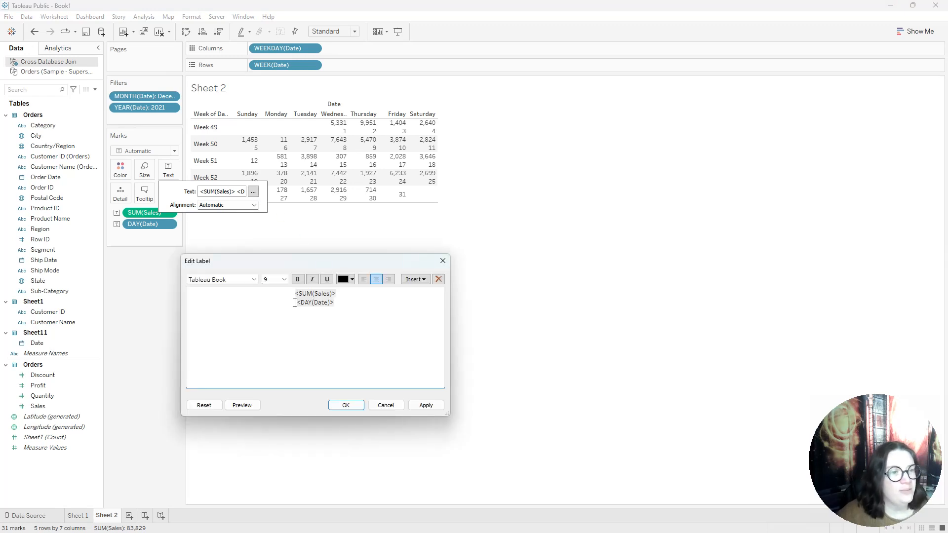
pyautogui.click(295, 302)
pyautogui.write('Day')
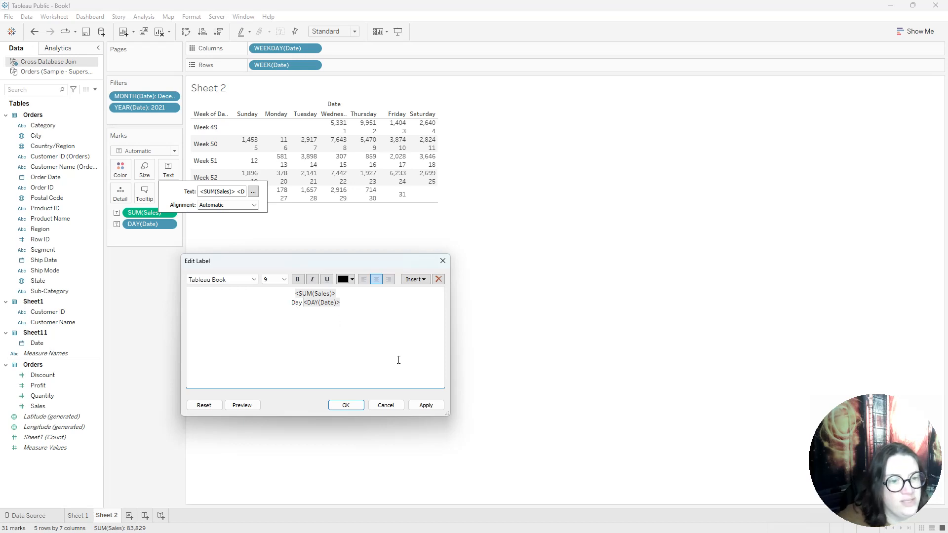
pyautogui.click(428, 405)
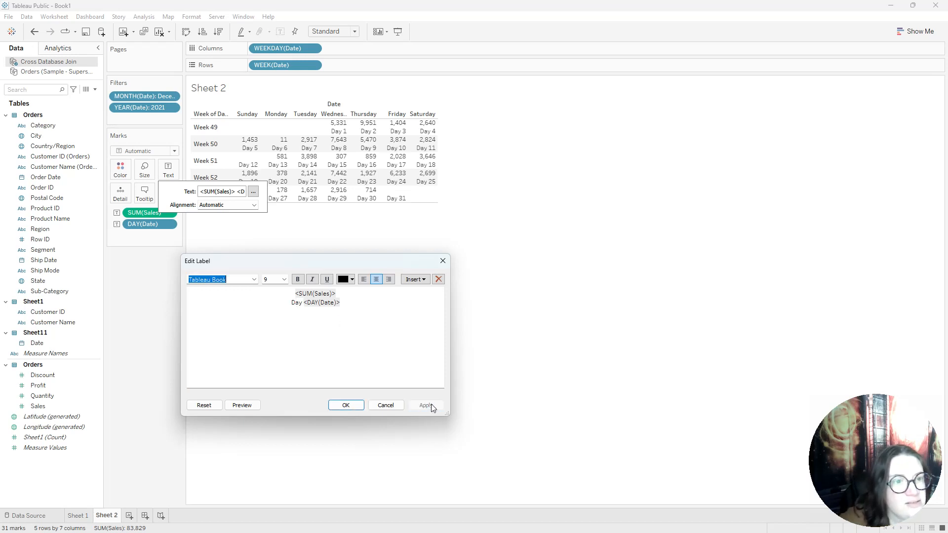
pyautogui.click(346, 405)
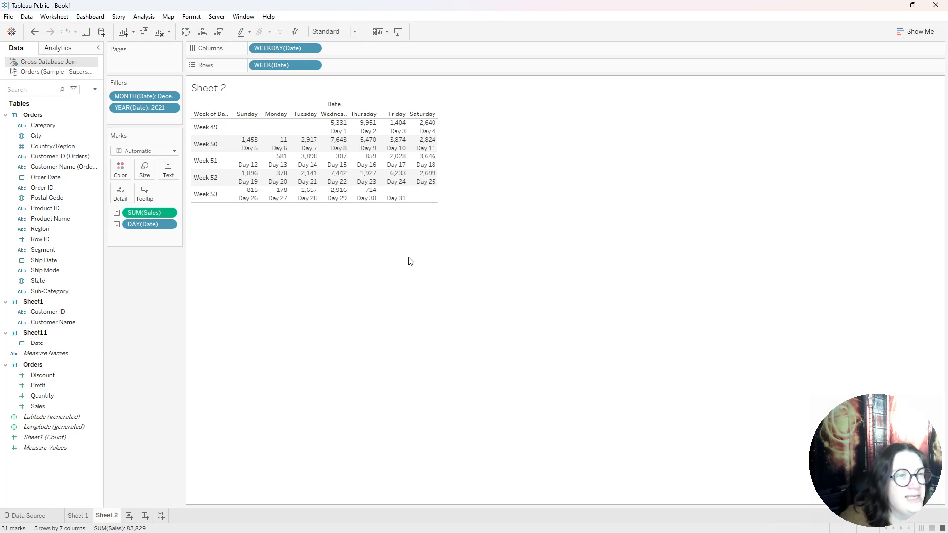
# Format the Sales sum in the calendar so that special (null) values display as 0
pyautogui.click(169, 213)
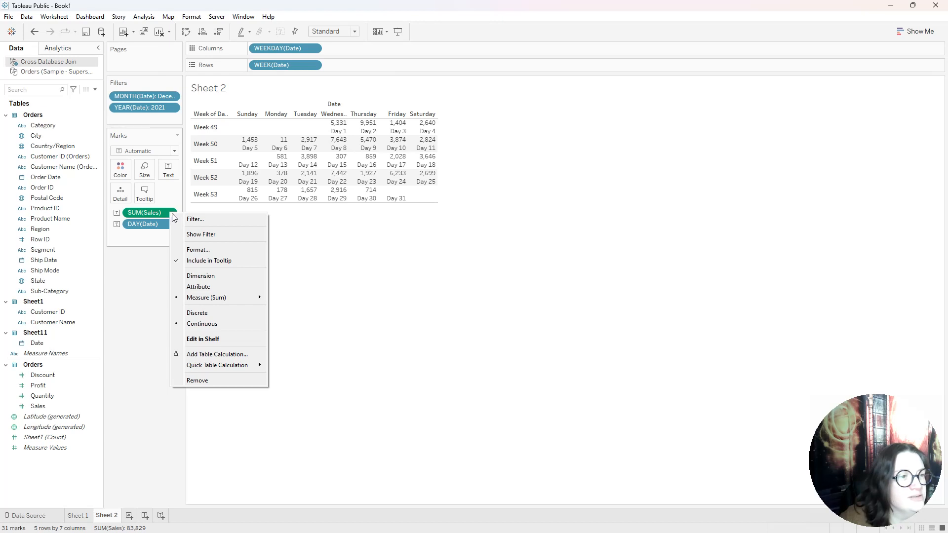
pyautogui.click(206, 249)
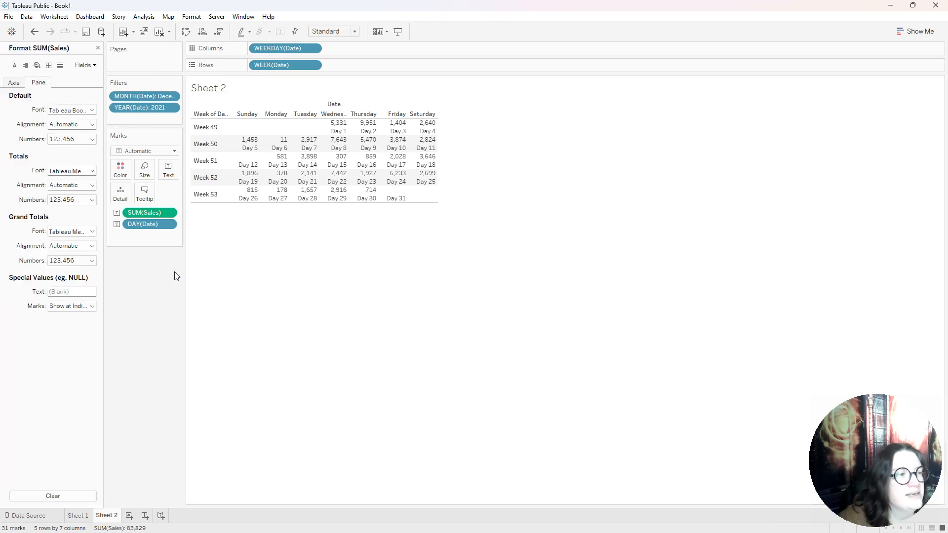
pyautogui.click(66, 291)
pyautogui.write('0')
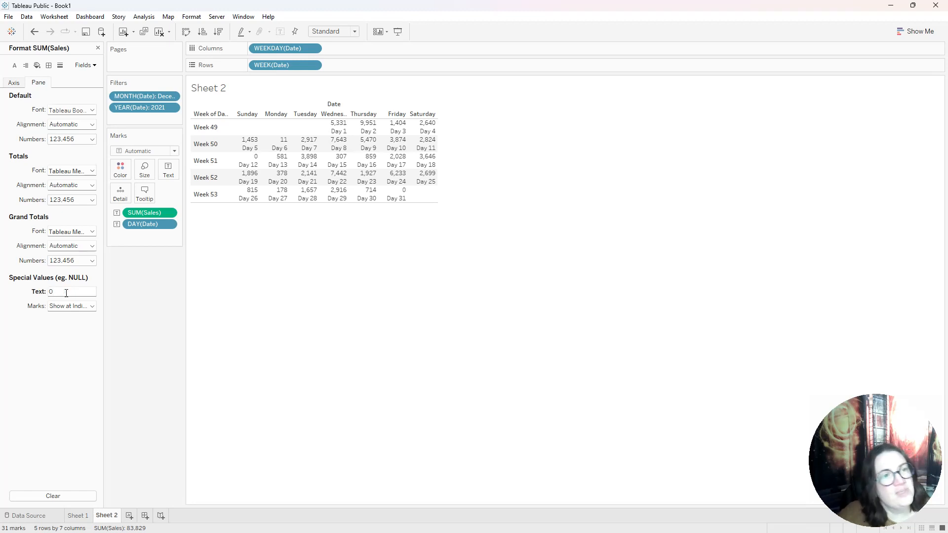
pyautogui.moveTo(252, 142)
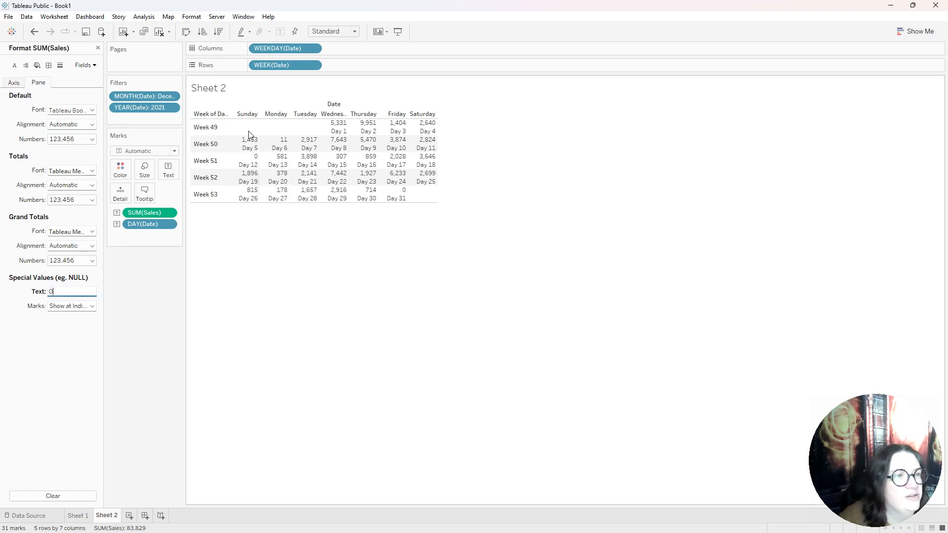
pyautogui.moveTo(248, 165)
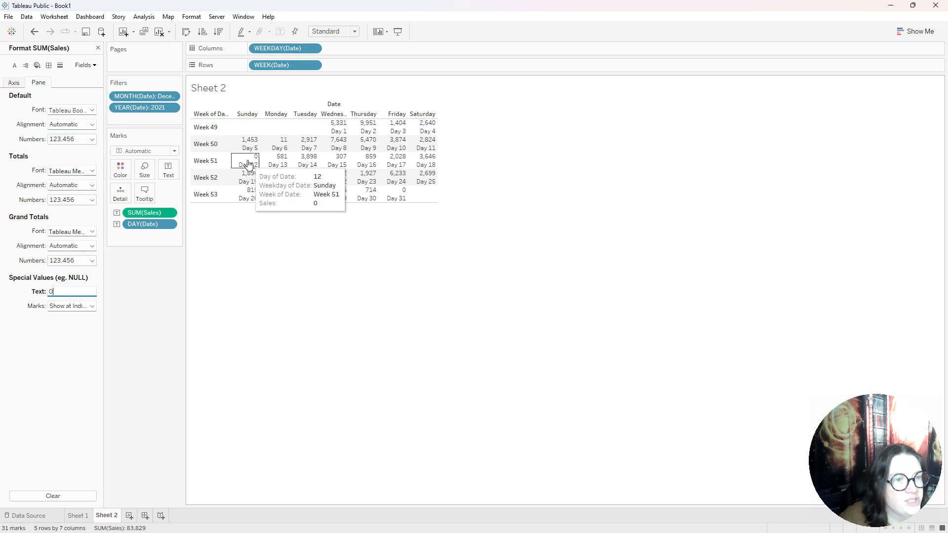
pyautogui.moveTo(407, 139)
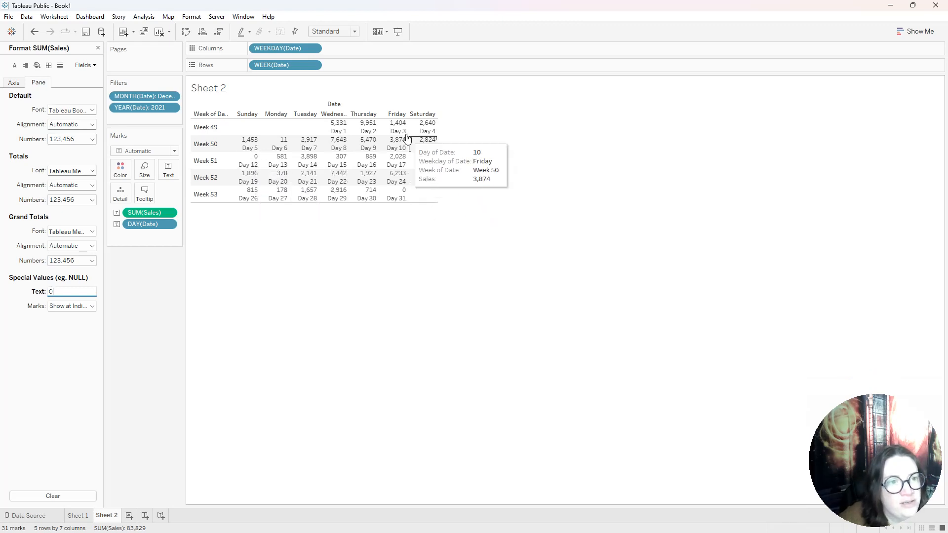